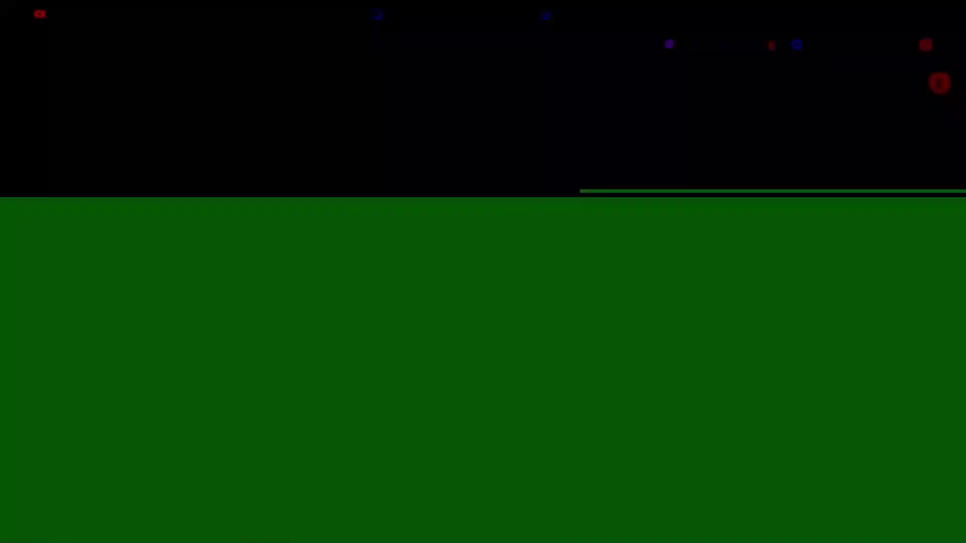
- Ask ChatGPT for a short YouTube script about kindness, with prompts for avatars in attire from at least 10 parts of the world
type("I want to create a YouTube video about kindness. The avatars in this video must have attire representing at least 10 parts of the world. Generate a short script with prompts for generating the avatars representing the different parts of the world.")
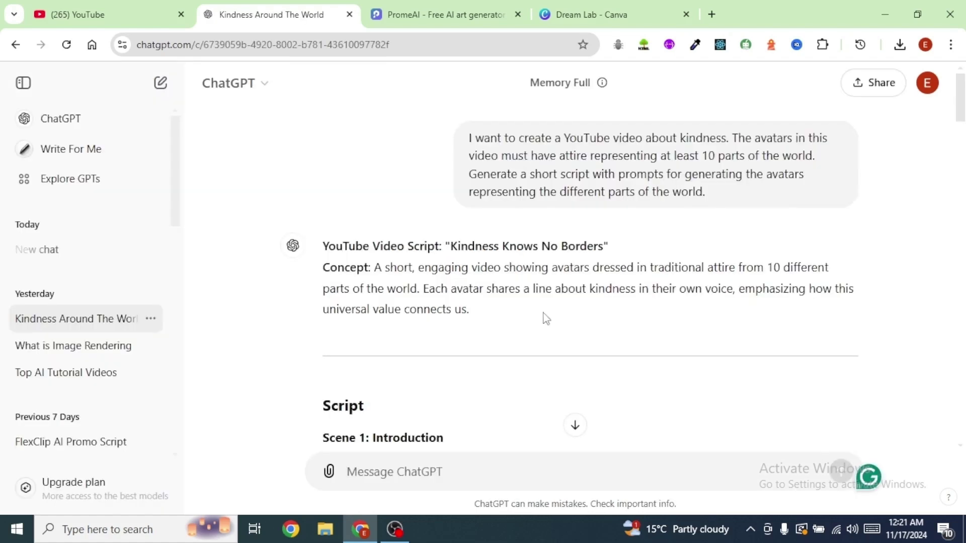
- Review the generated kindness script, examining the introduction scene and each country's avatar description, keywords and dialogue
scroll(544, 317, "down", 4)
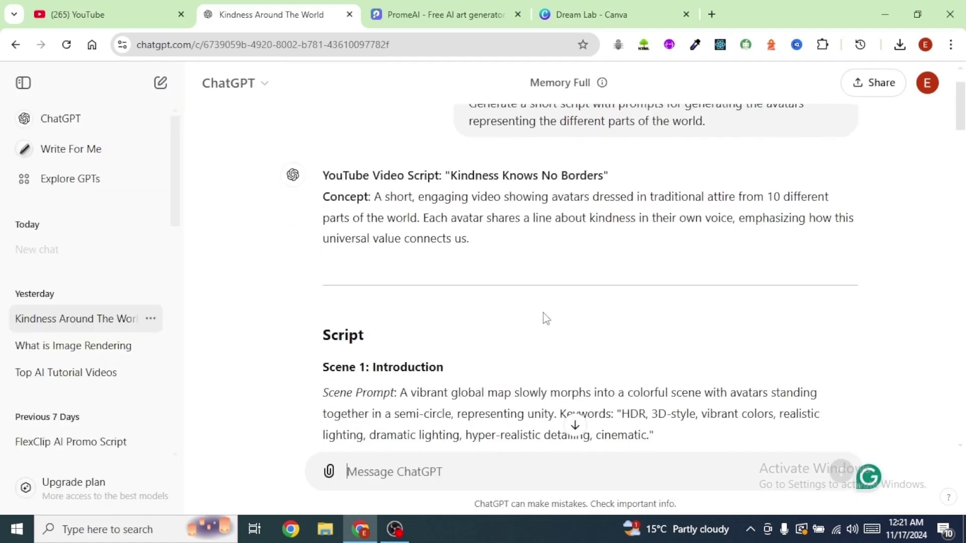
scroll(516, 320, "down", 3)
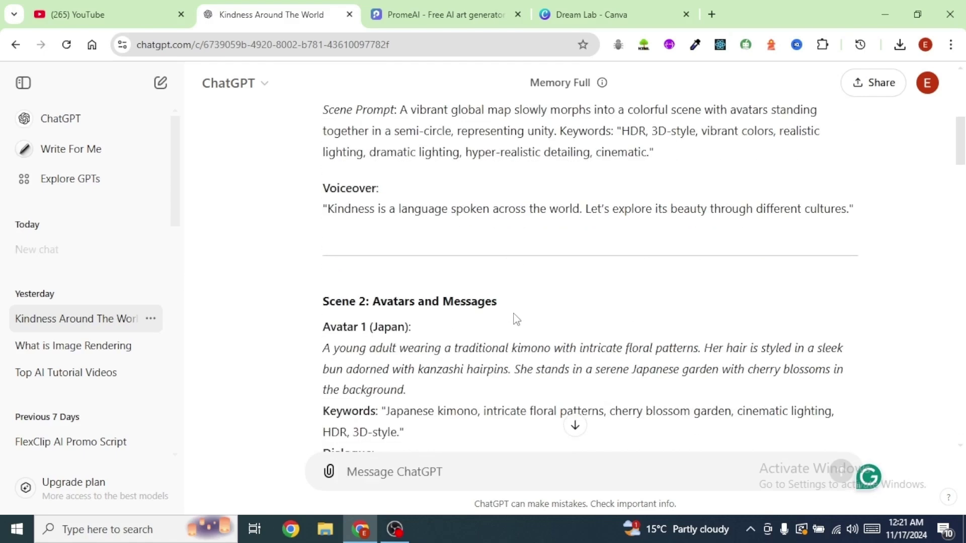
scroll(523, 317, "up", 2)
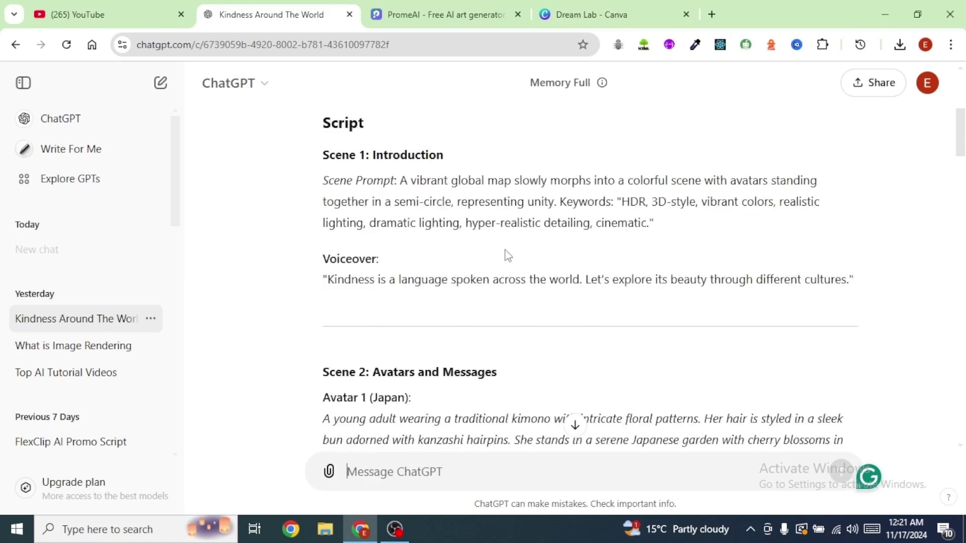
scroll(642, 332, "down", 3)
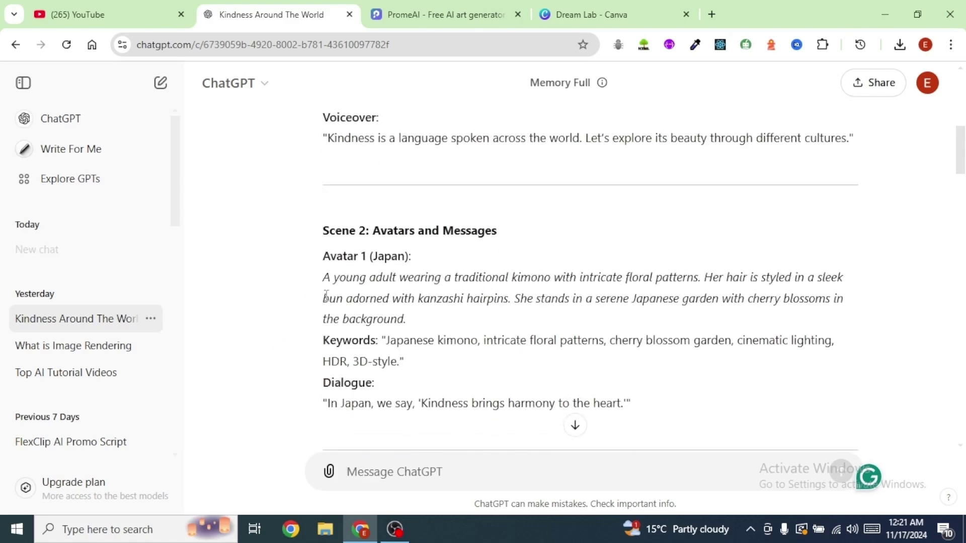
left_click_drag(326, 277, 418, 322)
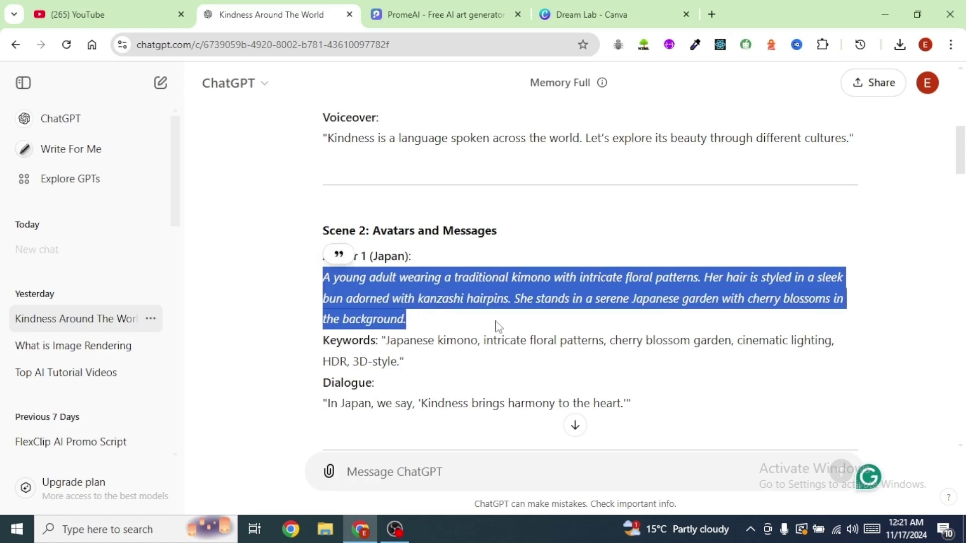
left_click(453, 328)
scroll(478, 366, "up", 4)
scroll(481, 366, "down", 15)
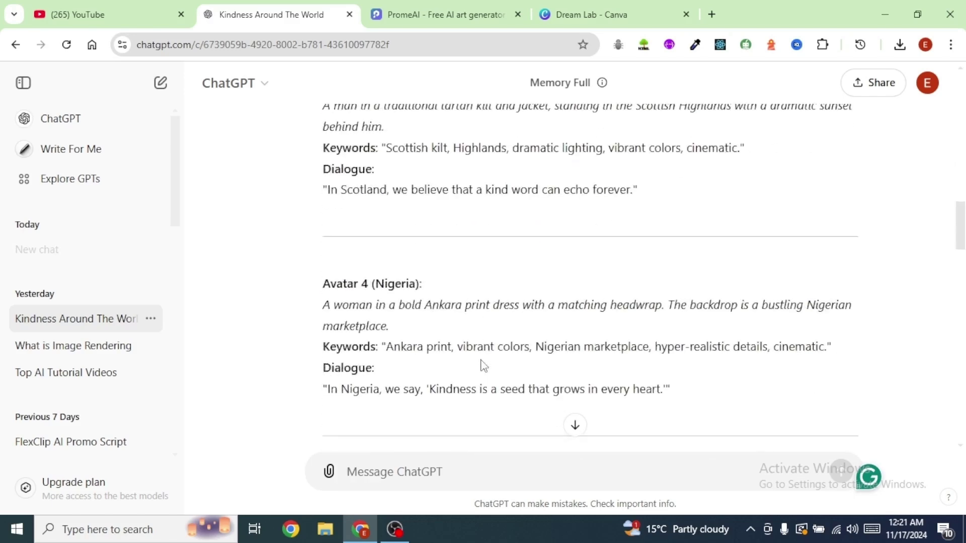
scroll(482, 367, "down", 14)
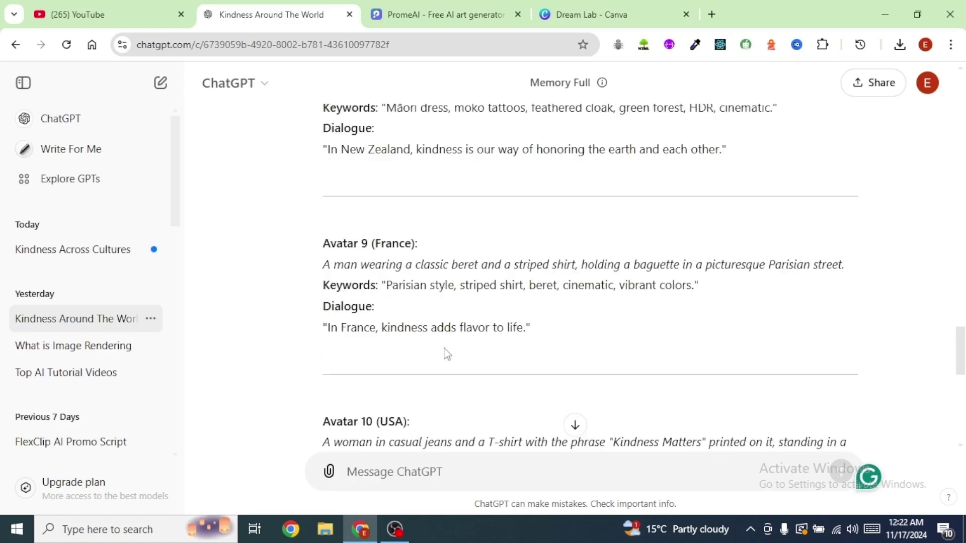
scroll(504, 364, "up", 20)
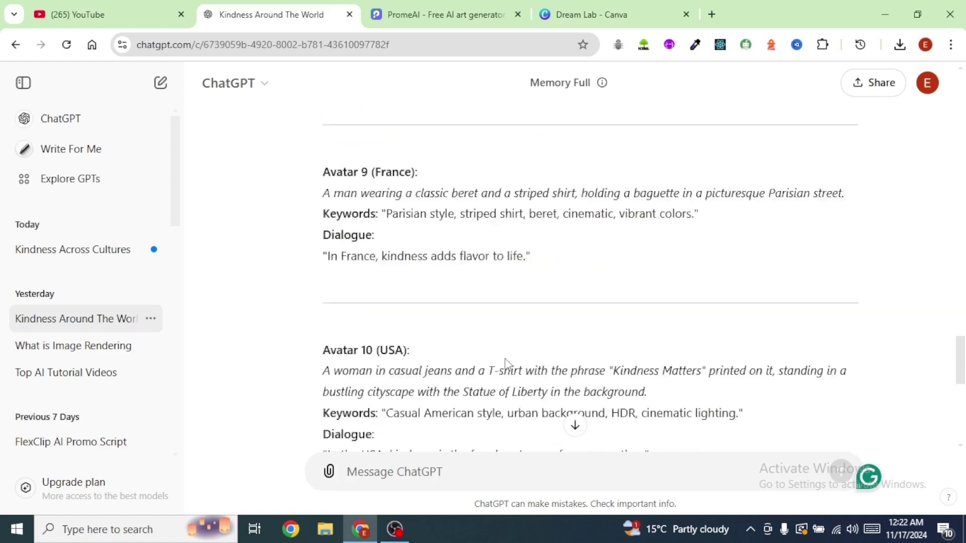
key("ctrl+shift+s")
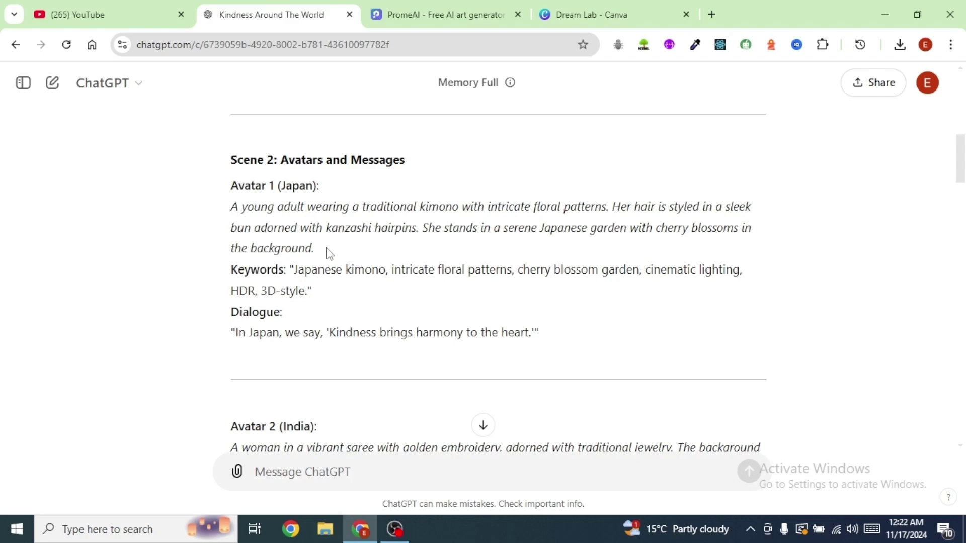
- Switch to the PromeAI website and sign in with the Google account
left_click(410, 18)
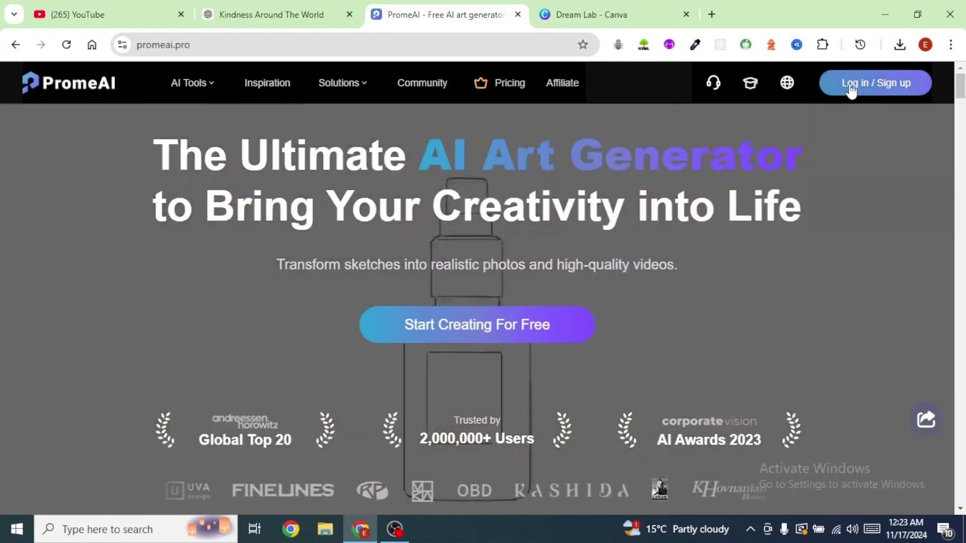
left_click(853, 88)
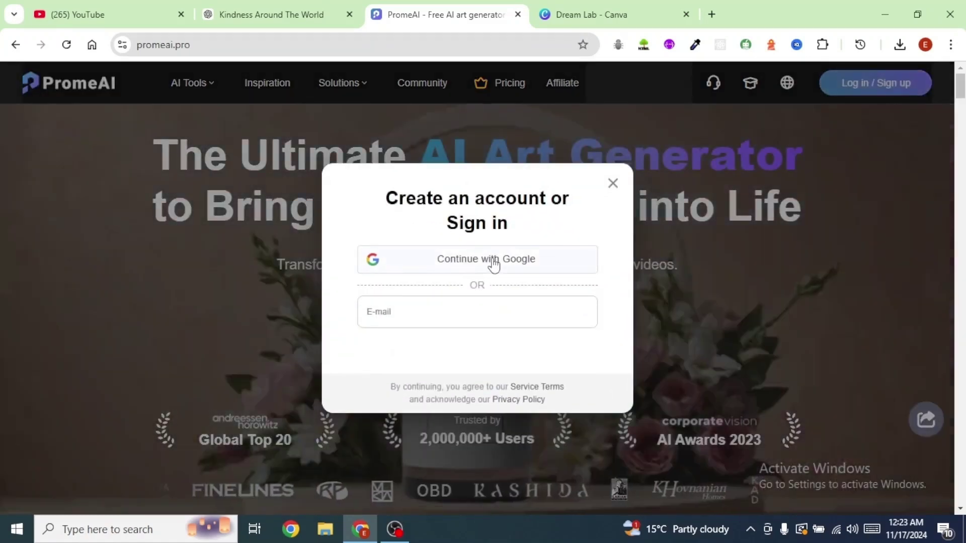
left_click(478, 262)
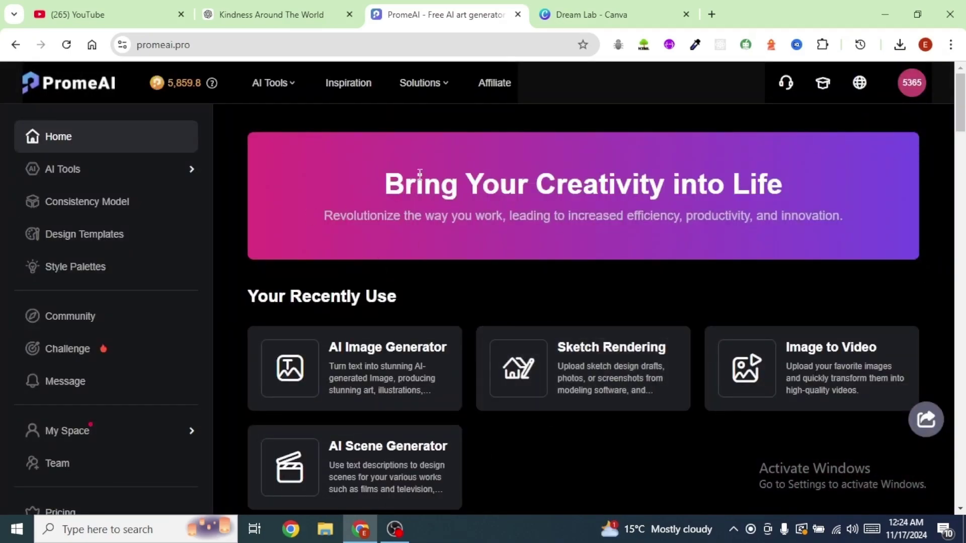
- Look over the available tools on the home page and open the AI Image Generator
scroll(465, 286, "down", 3)
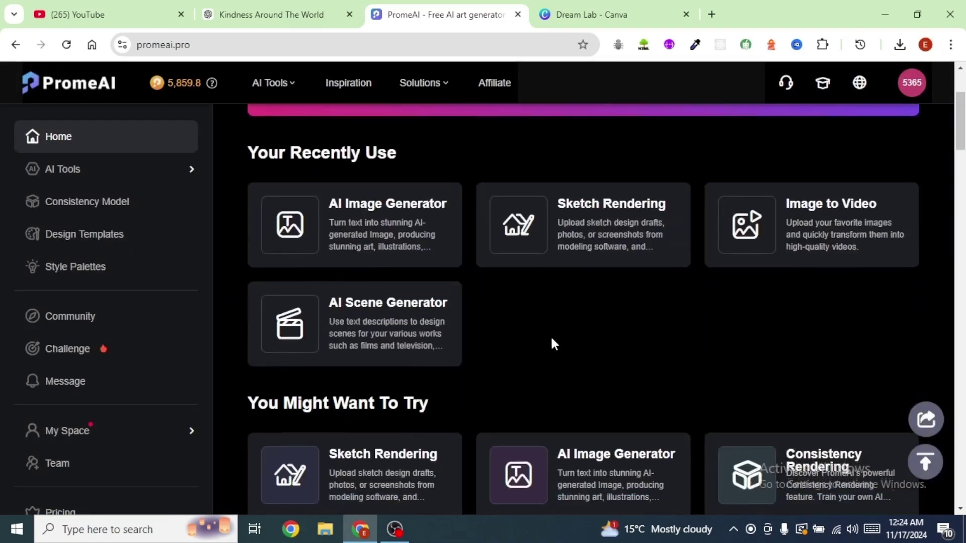
scroll(552, 340, "down", 5)
scroll(550, 335, "up", 8)
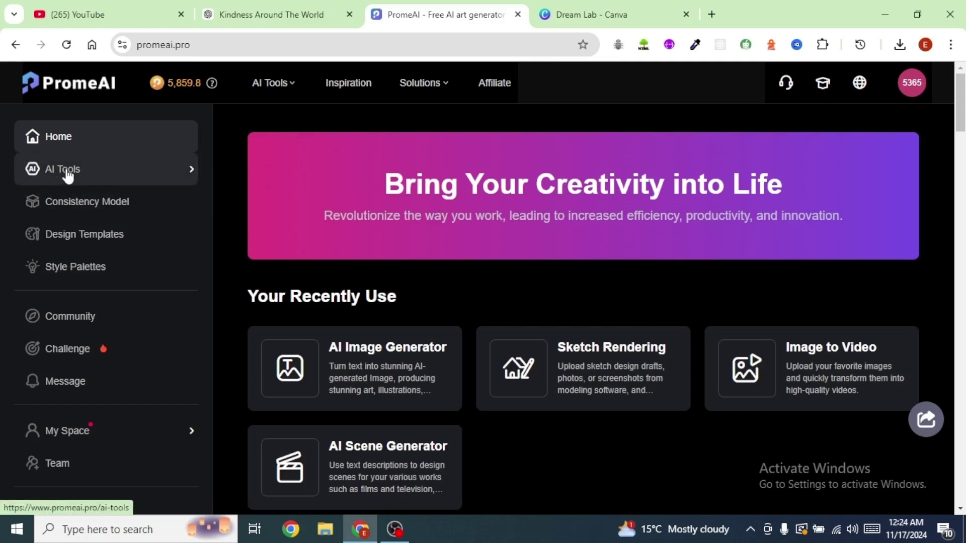
left_click(154, 176)
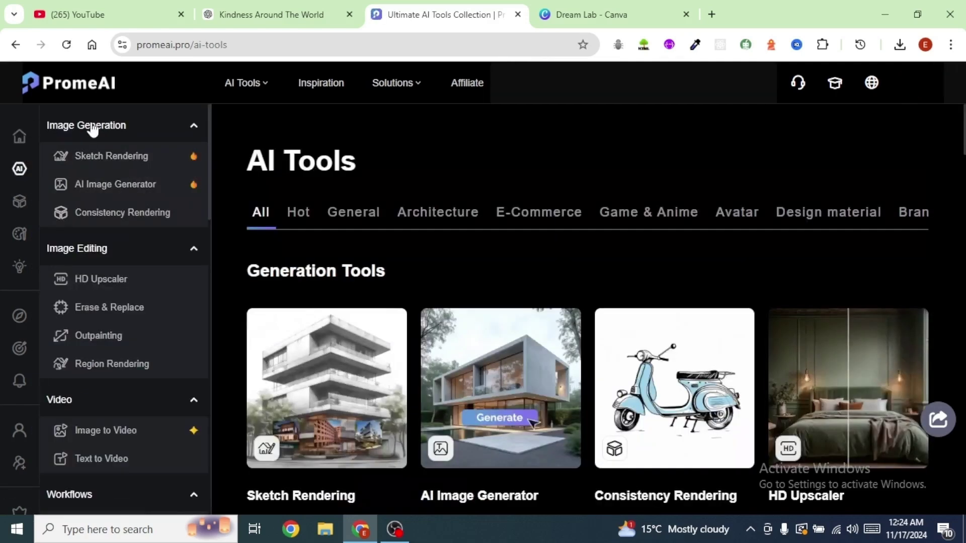
left_click(93, 187)
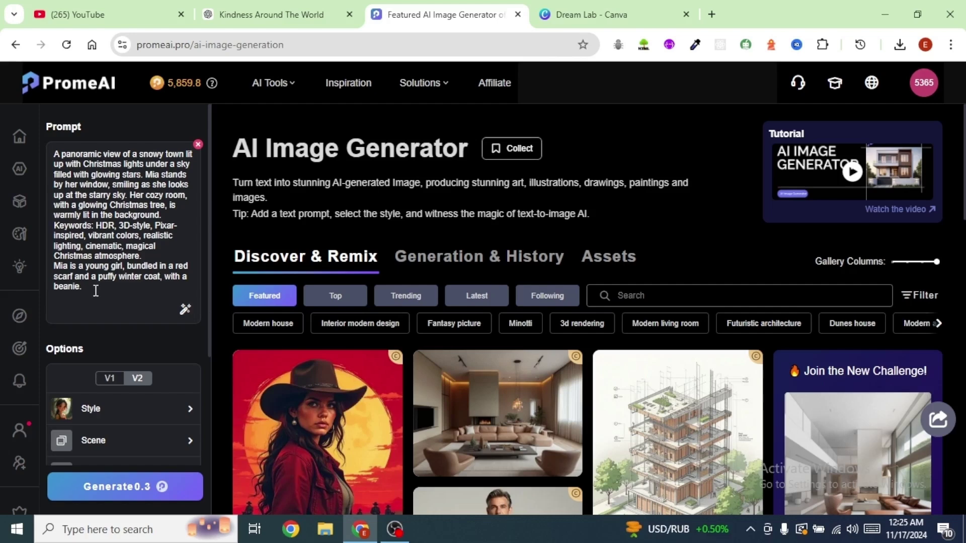
- Copy the Avatar 1 (Japan) description from the ChatGPT script and replace the PromeAI image prompt with it
left_click(259, 15)
triple_click(326, 249)
key("ctrl+c")
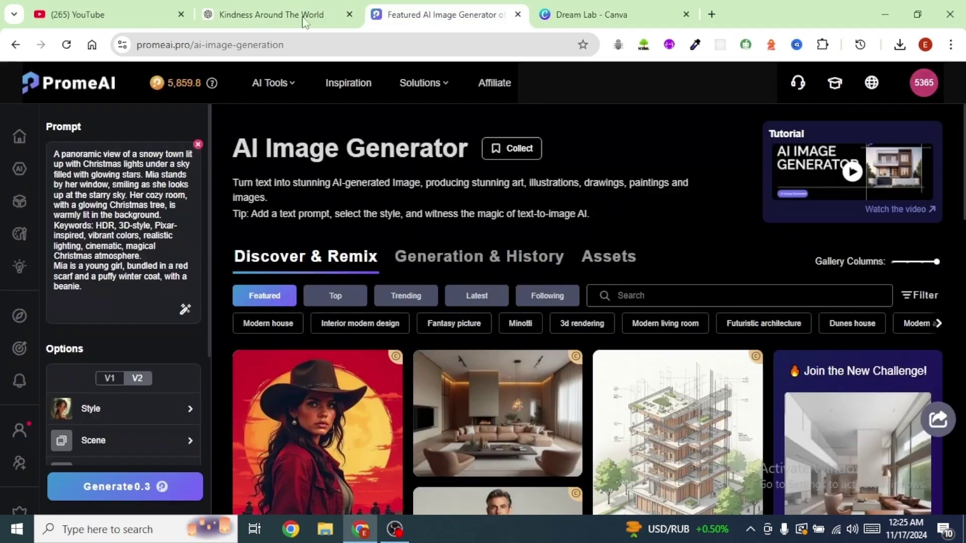
left_click(440, 15)
key("ctrl+a")
key("ctrl+v")
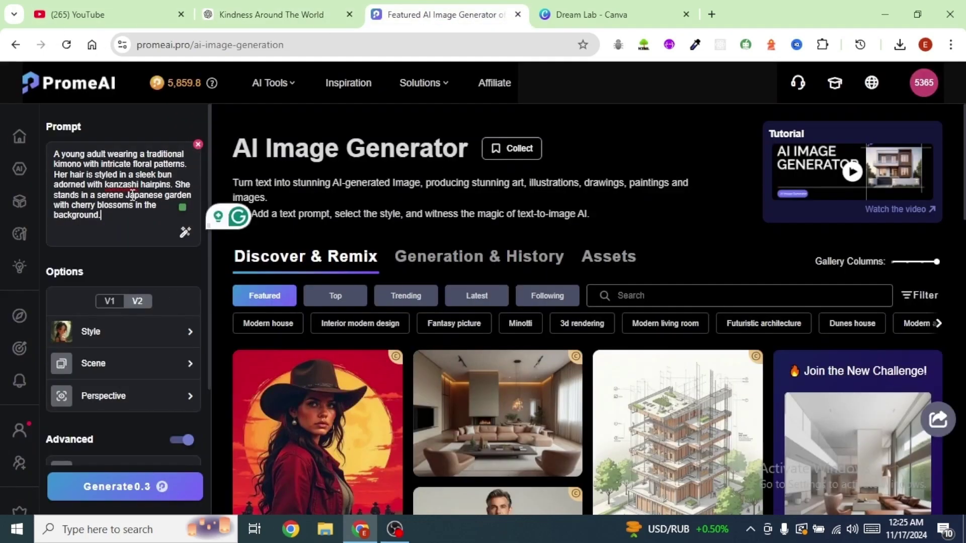
- Set the image options to None Style, None Scene and None Perspective
scroll(101, 241, "down", 1)
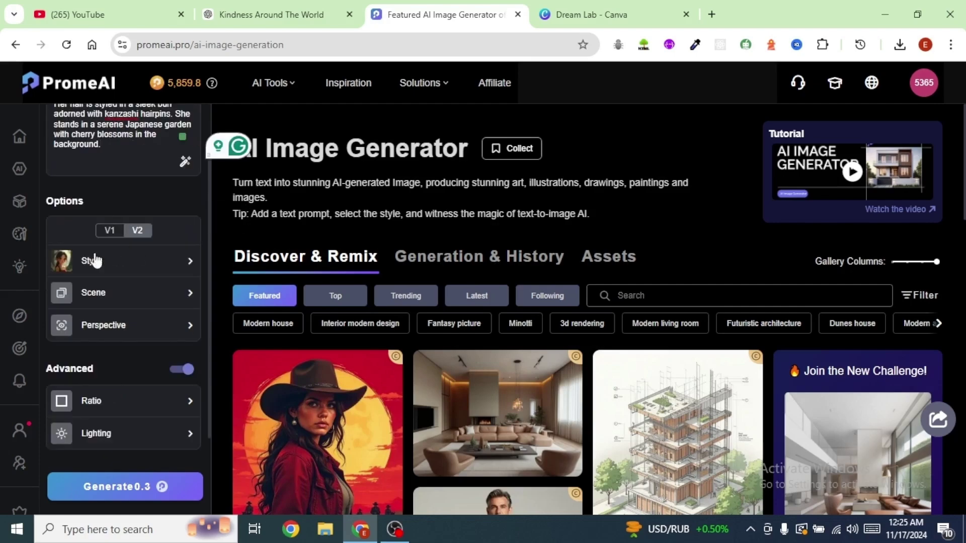
left_click(180, 267)
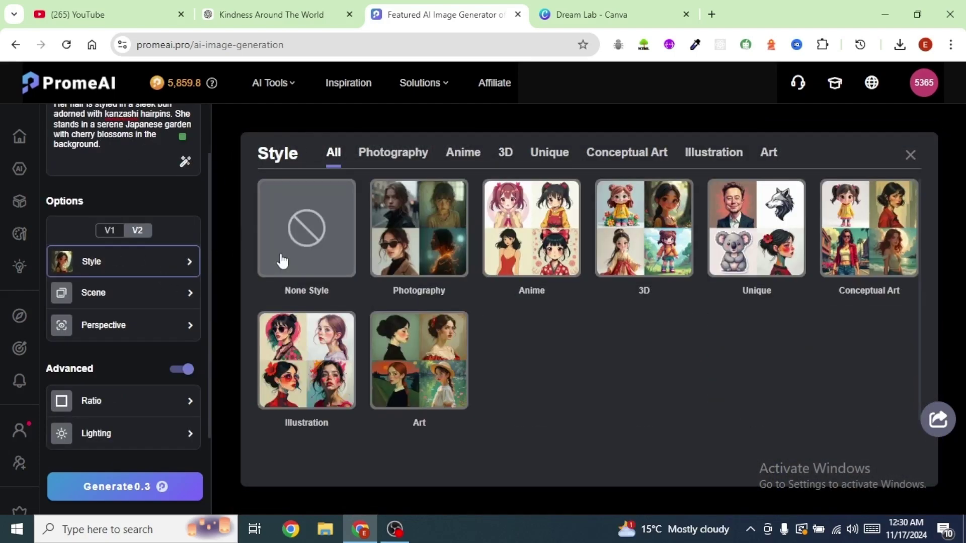
left_click(177, 301)
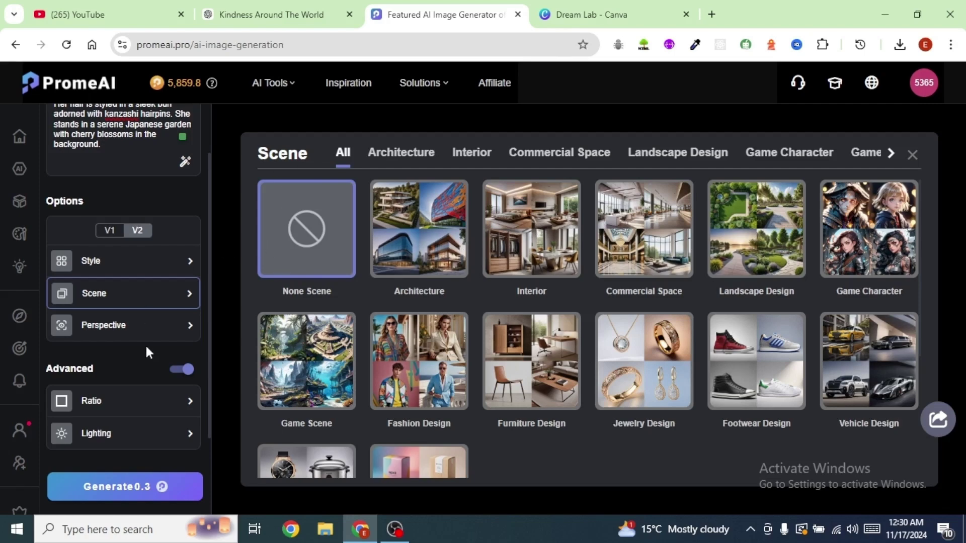
left_click(137, 328)
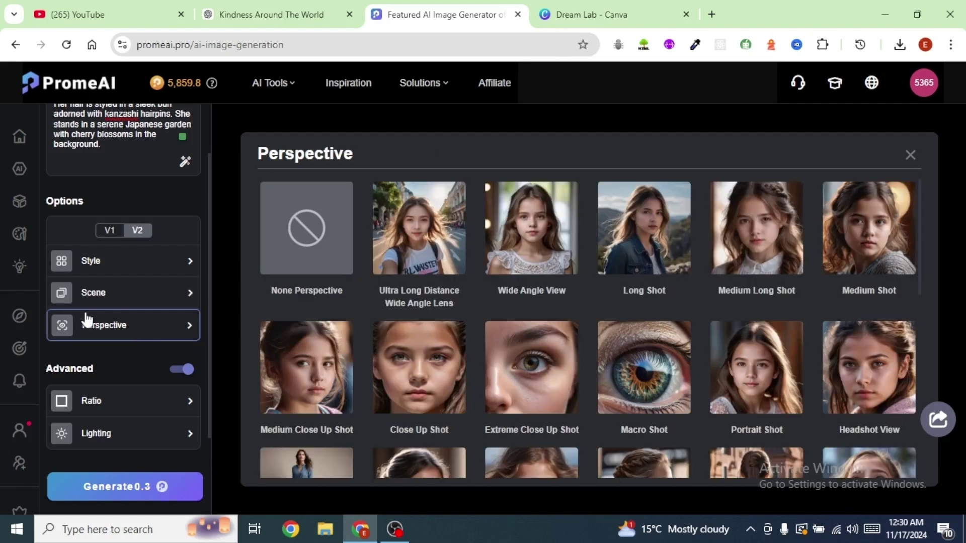
left_click(279, 263)
scroll(130, 343, "down", 2)
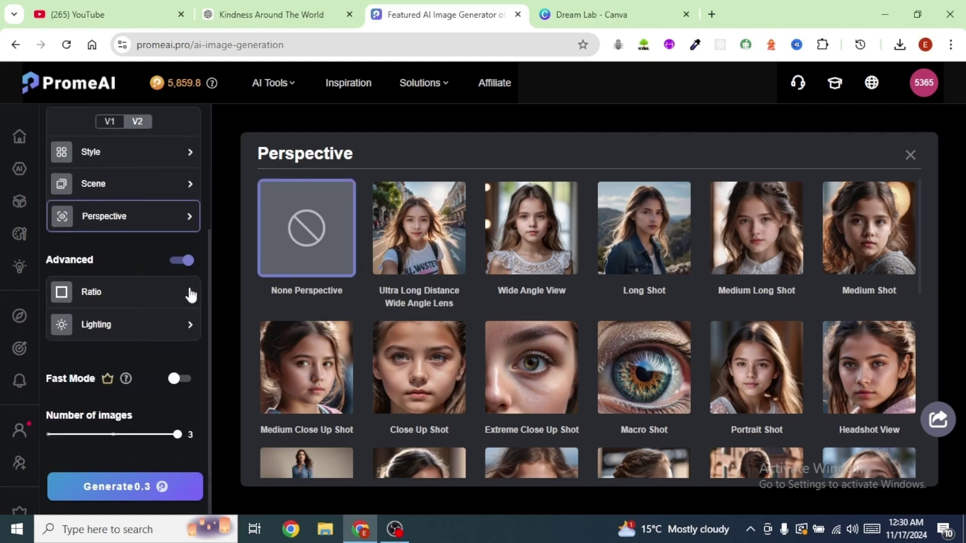
- Set the image ratio to 16:9 and generate three images from the Japan avatar prompt
left_click(184, 294)
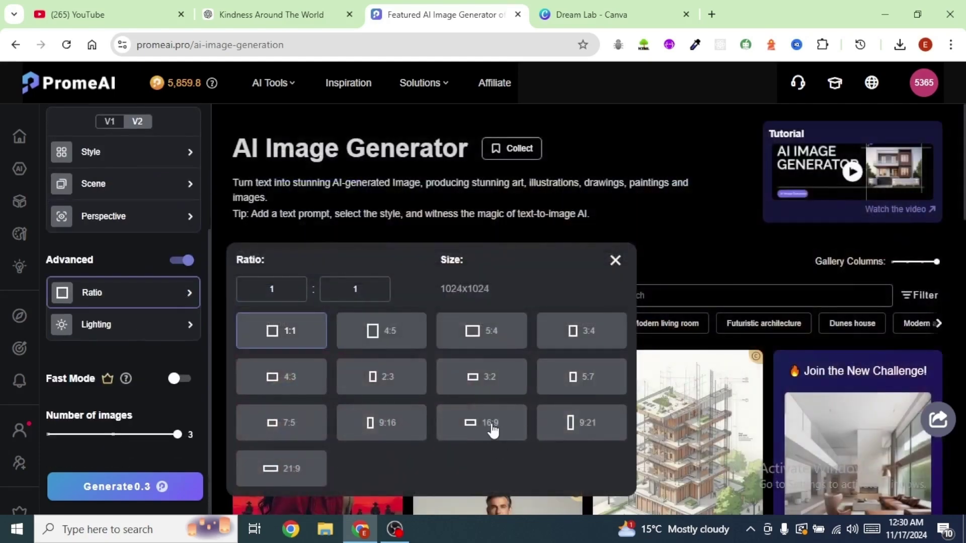
left_click(492, 429)
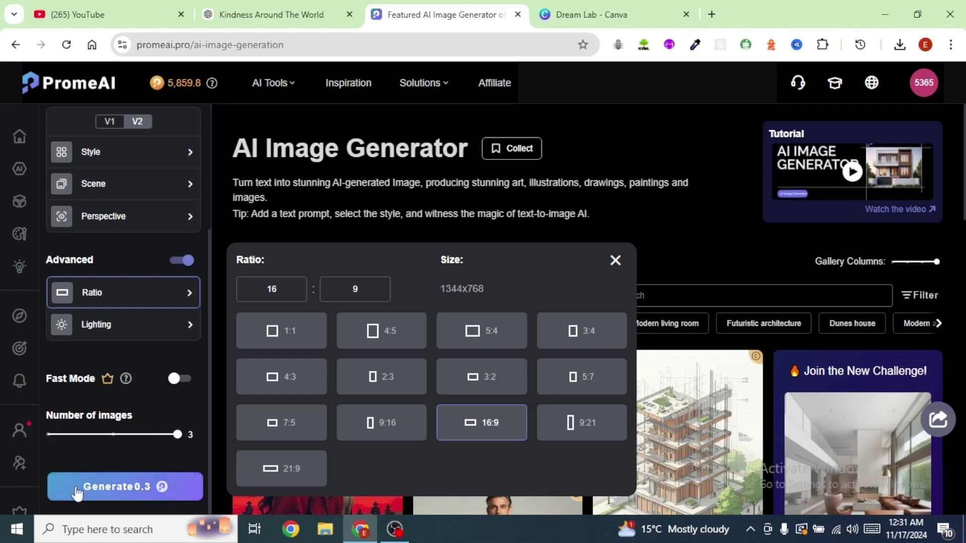
left_click(121, 490)
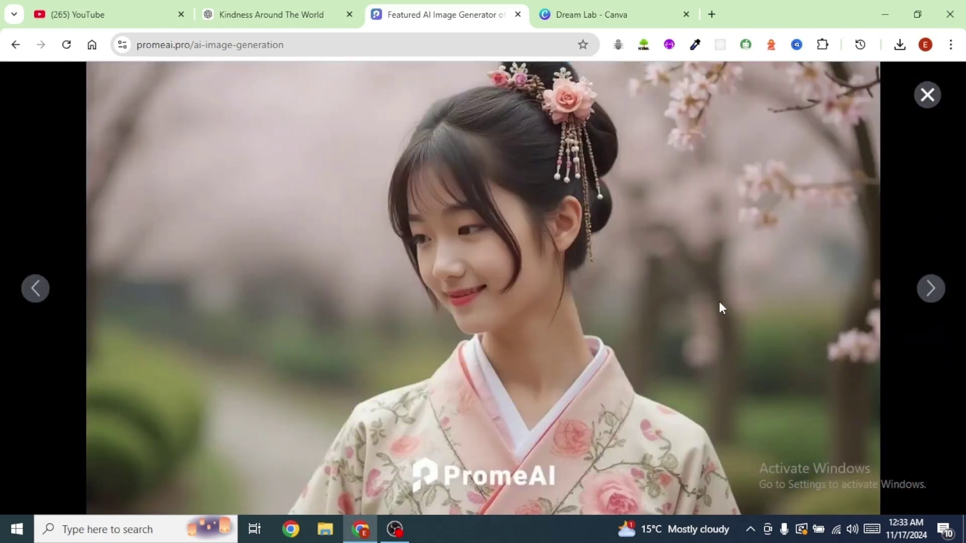
- Browse the generated kimono images at full size and download the portrait with the pink kimono and red hair flower
left_click(931, 291)
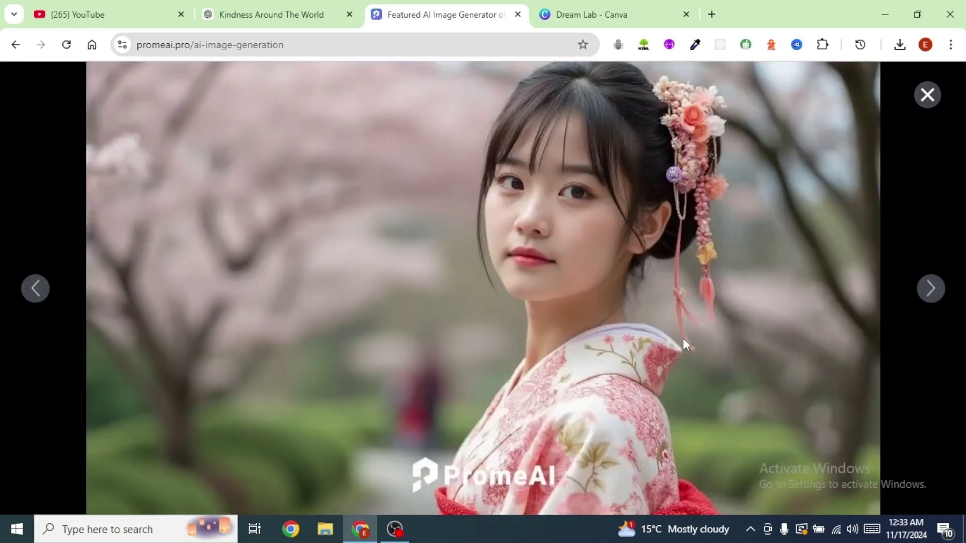
left_click(916, 290)
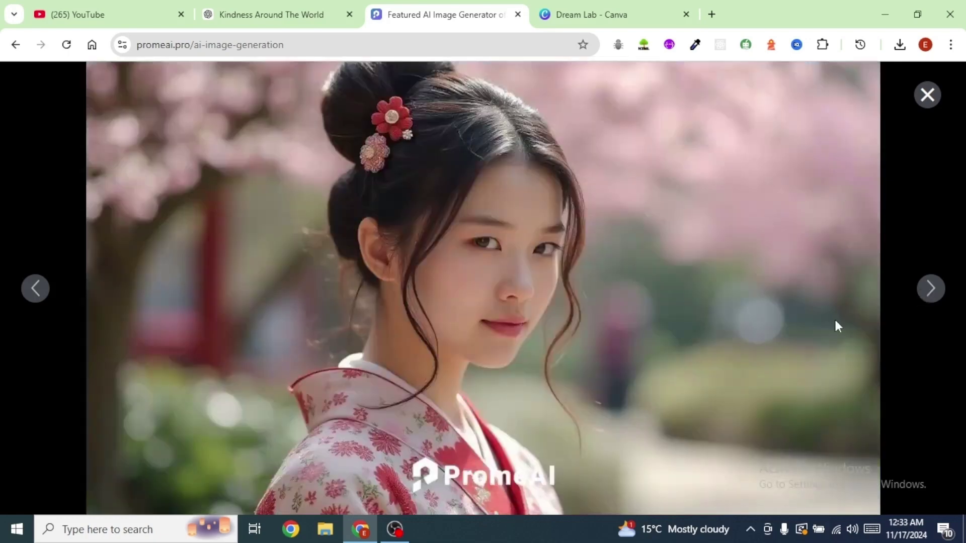
left_click(930, 287)
left_click(930, 288)
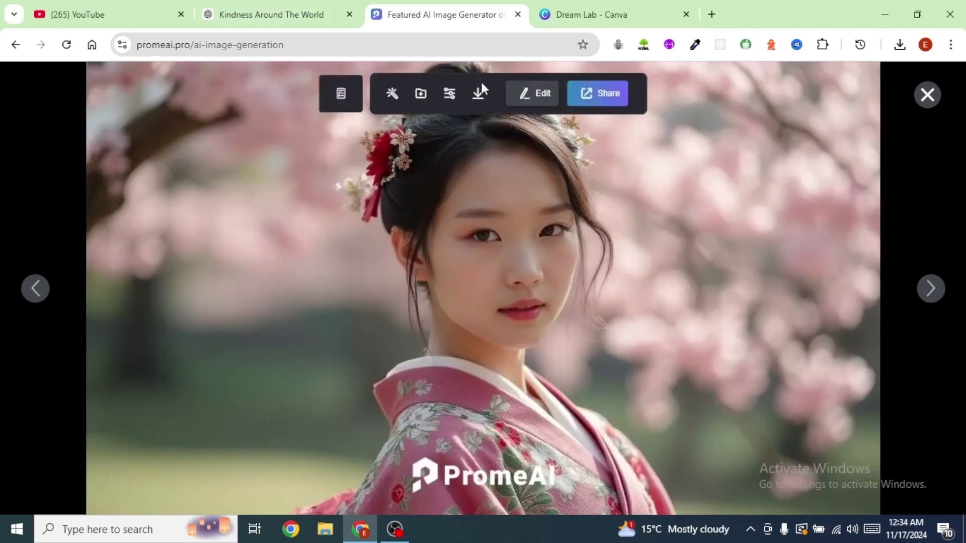
left_click(479, 95)
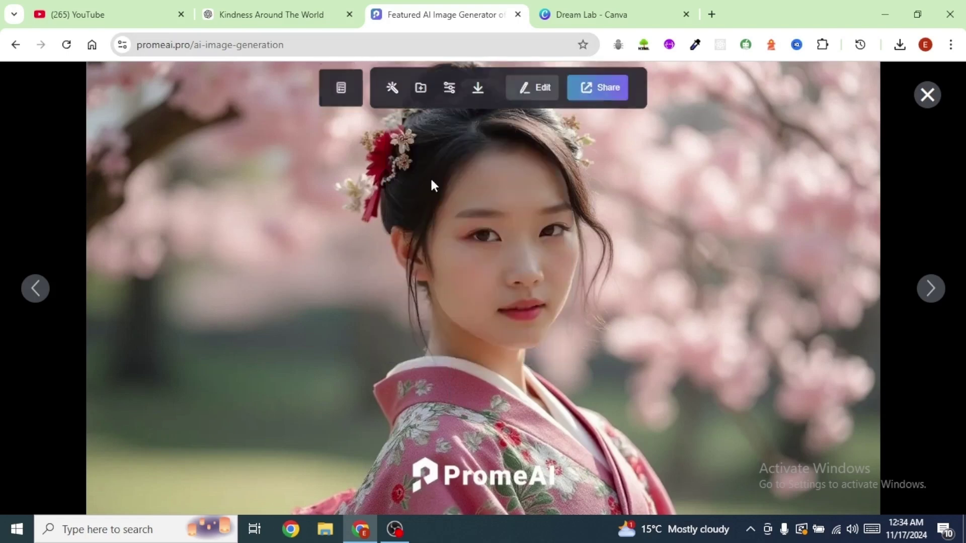
left_click(446, 195)
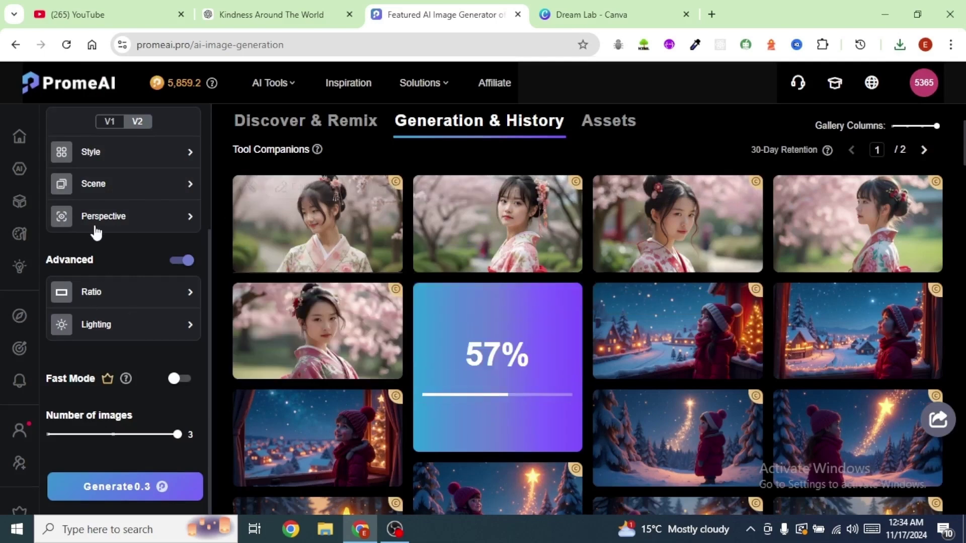
- Reduce the number of images per generation to 2
scroll(151, 227, "up", 3)
scroll(151, 261, "down", 4)
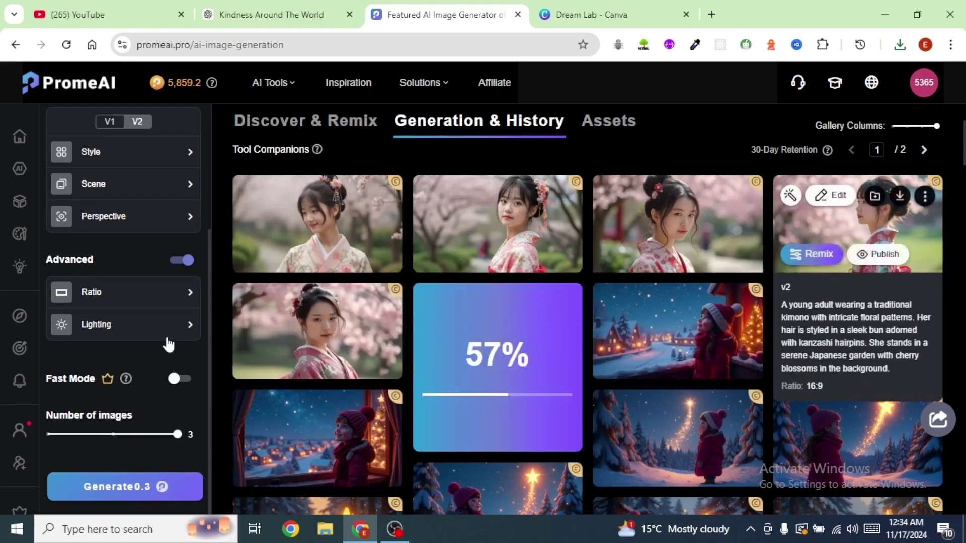
left_click_drag(178, 434, 126, 436)
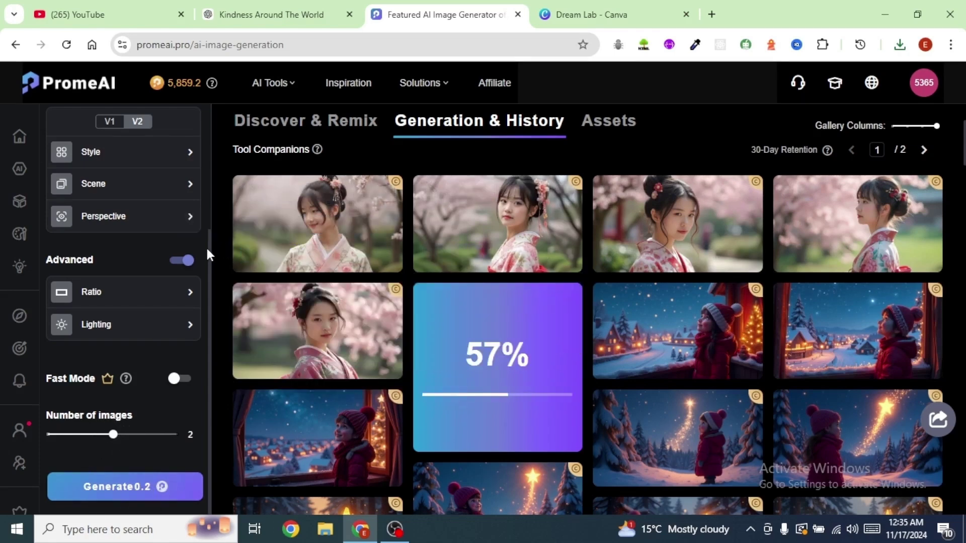
scroll(200, 244, "up", 3)
scroll(209, 240, "down", 3)
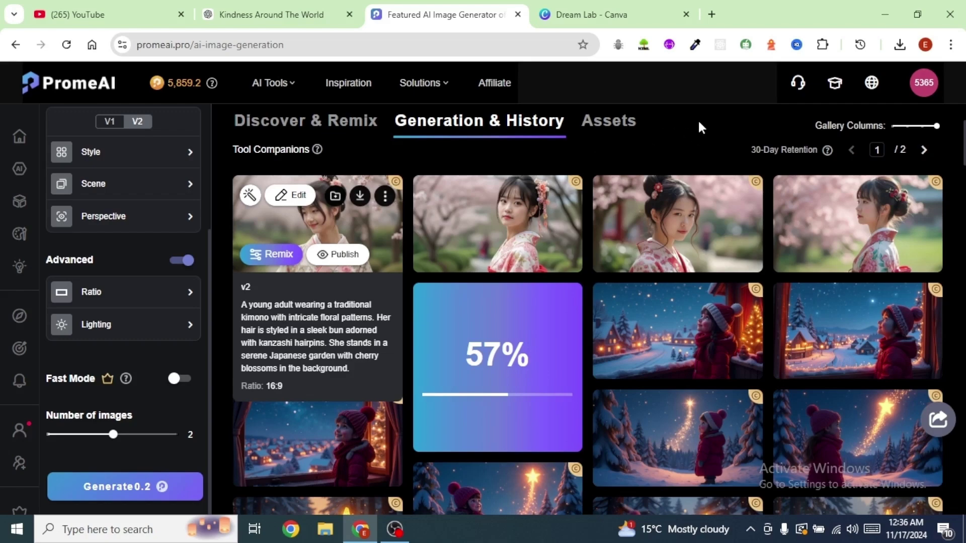
- Browse the generated Indian saree portraits at full size
scroll(199, 226, "up", 4)
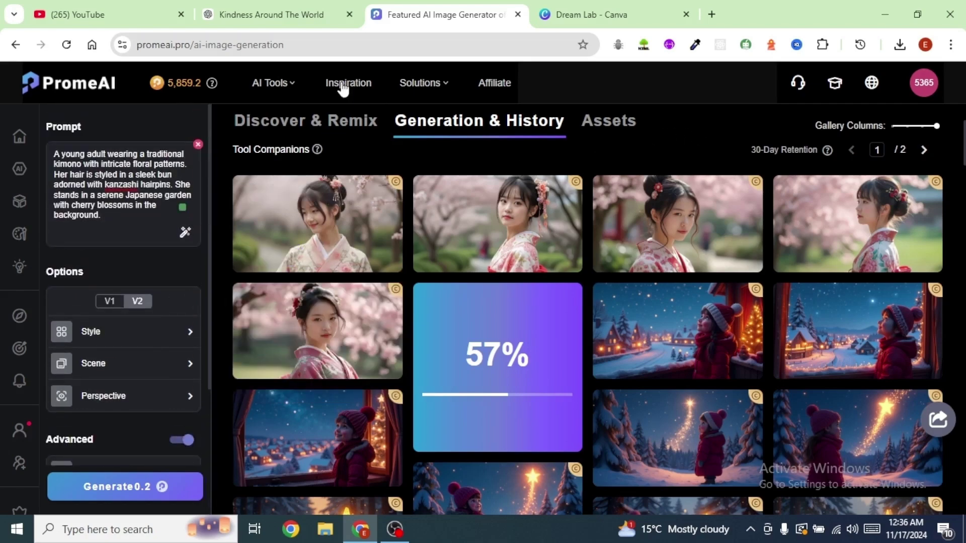
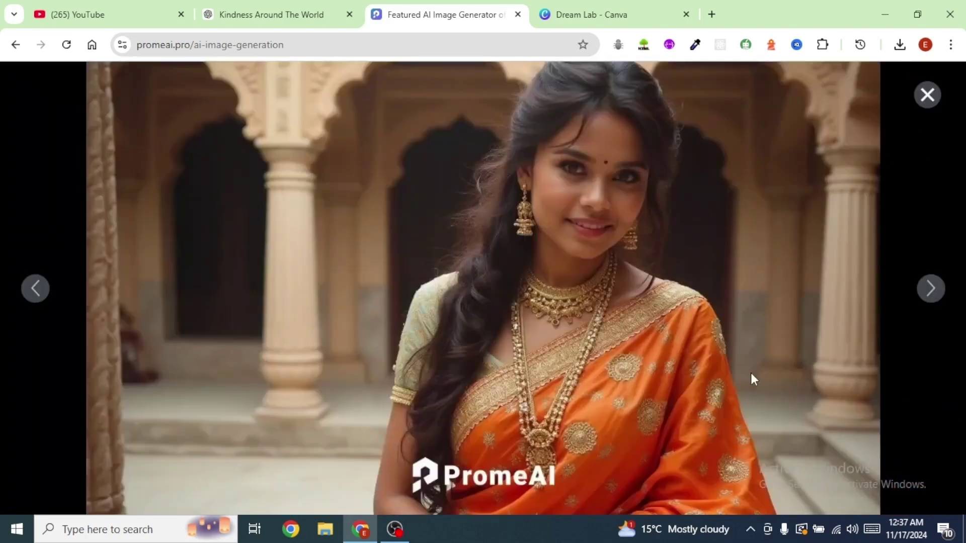
left_click(36, 290)
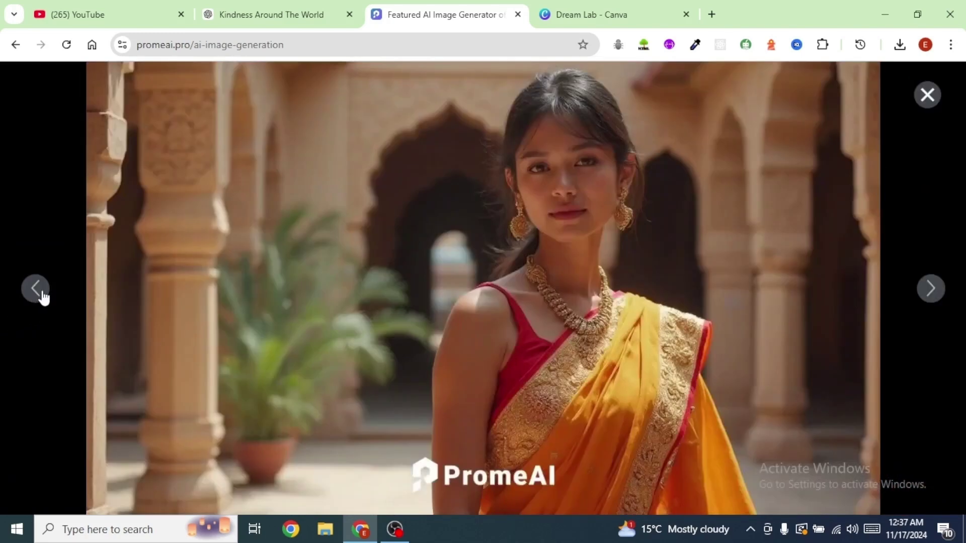
left_click(39, 296)
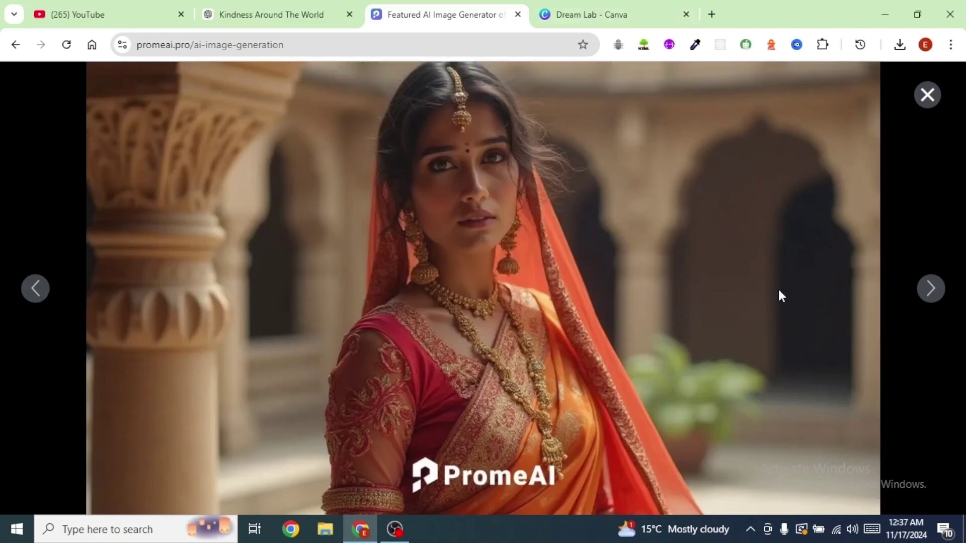
- Switch to ChatGPT and copy the Avatar 3 (Scotland) description of the man in a tartan kilt and jacket
left_click(240, 15)
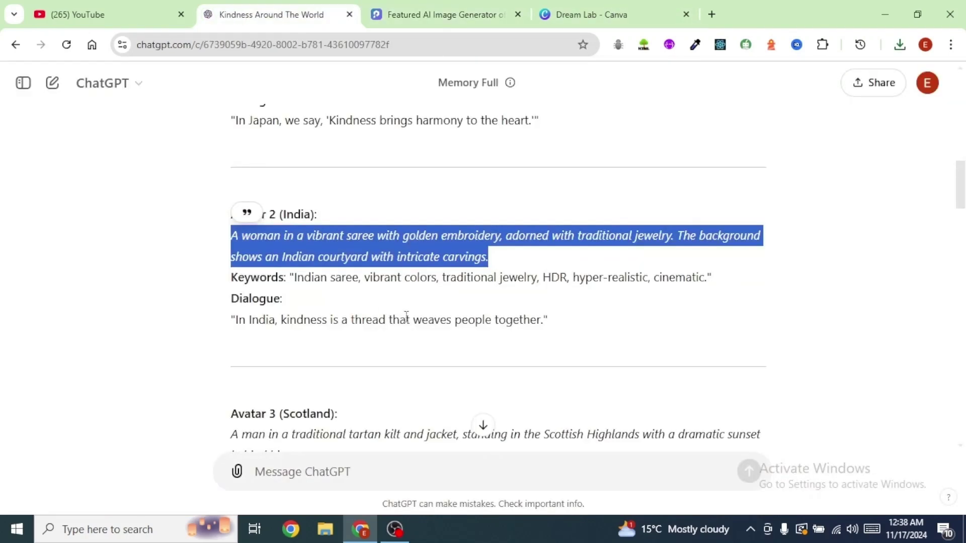
scroll(356, 316, "down", 3)
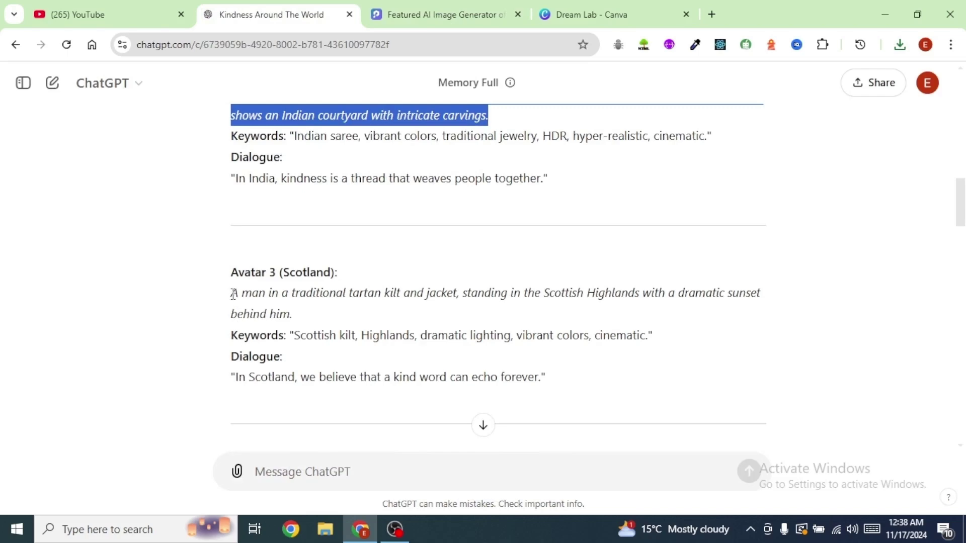
left_click_drag(233, 293, 342, 322)
key("ctrl+c")
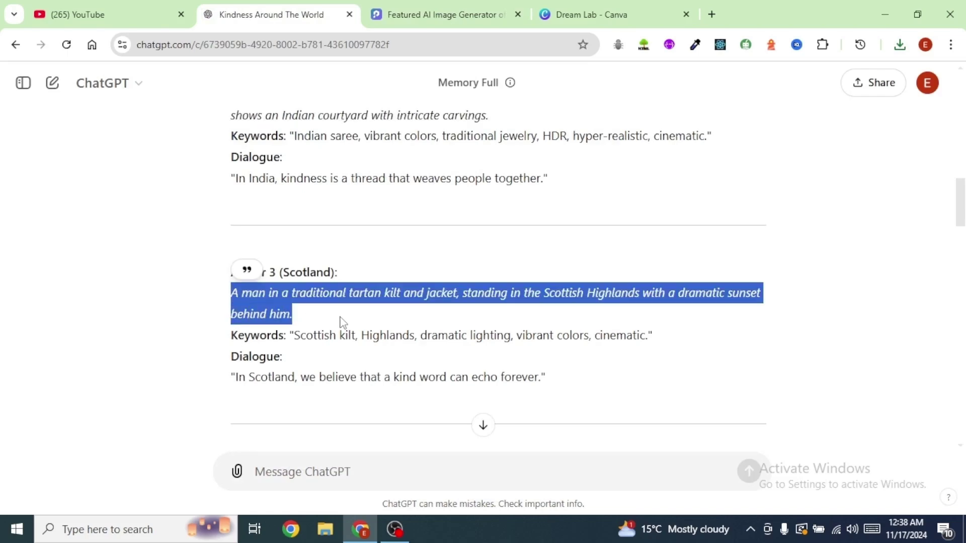
- Replace the prompt in PromeAI with the copied Scotland description and generate three images
key("ctrl+Tab")
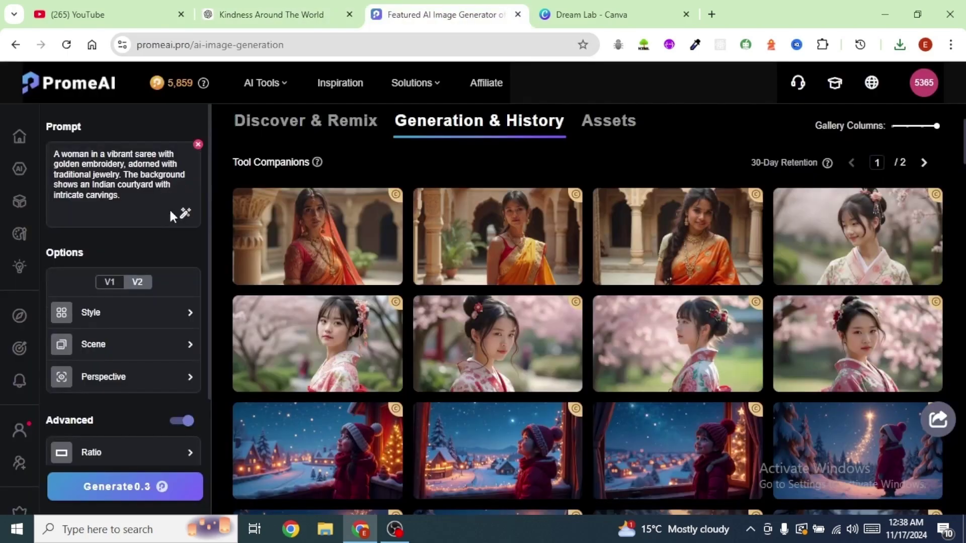
key("ctrl+a")
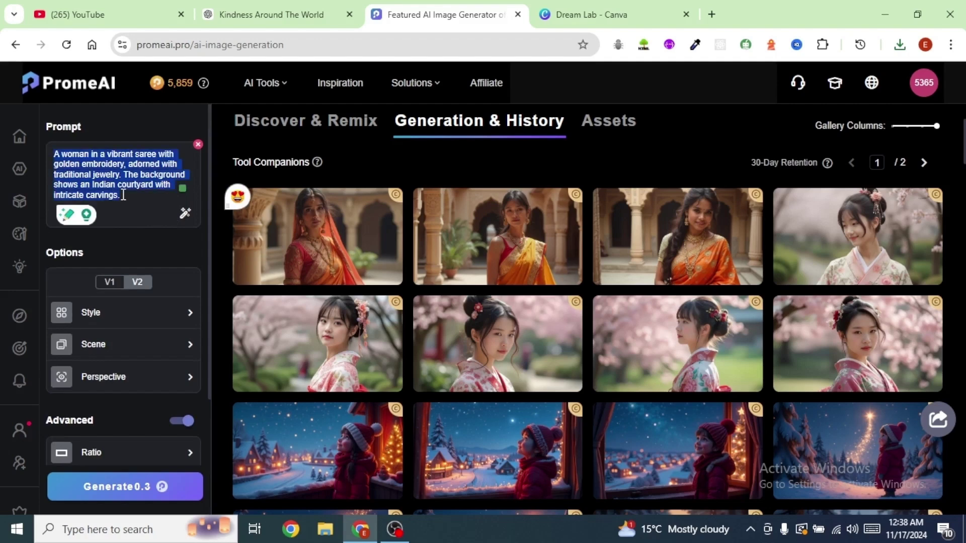
key("ctrl+v")
scroll(170, 367, "down", 3)
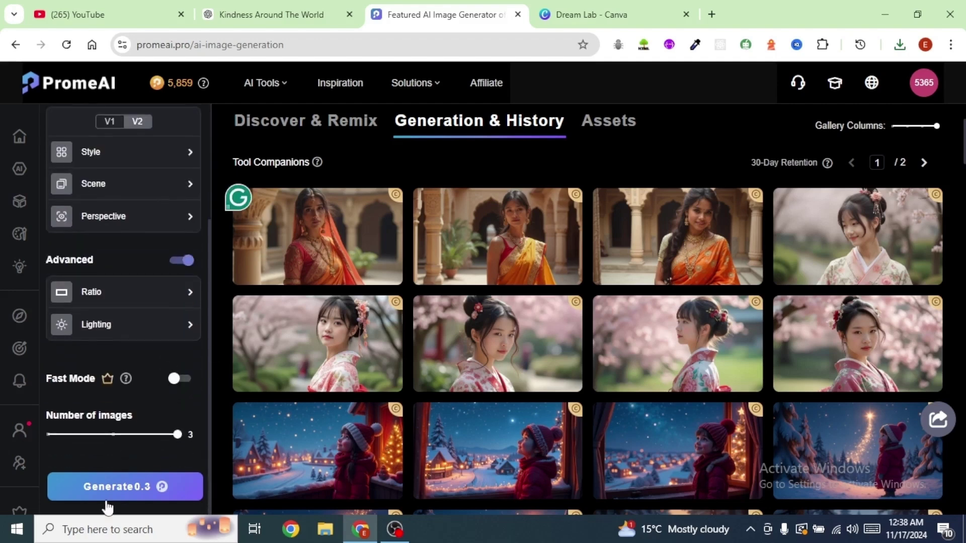
left_click(116, 490)
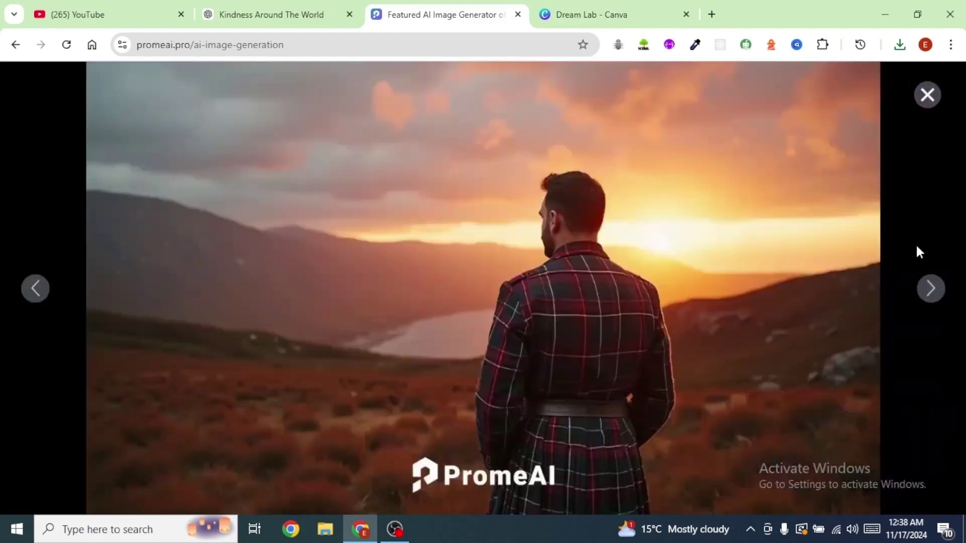
- Browse the Scottish Highlands images at full size and generate three more from the same prompt
key("Right")
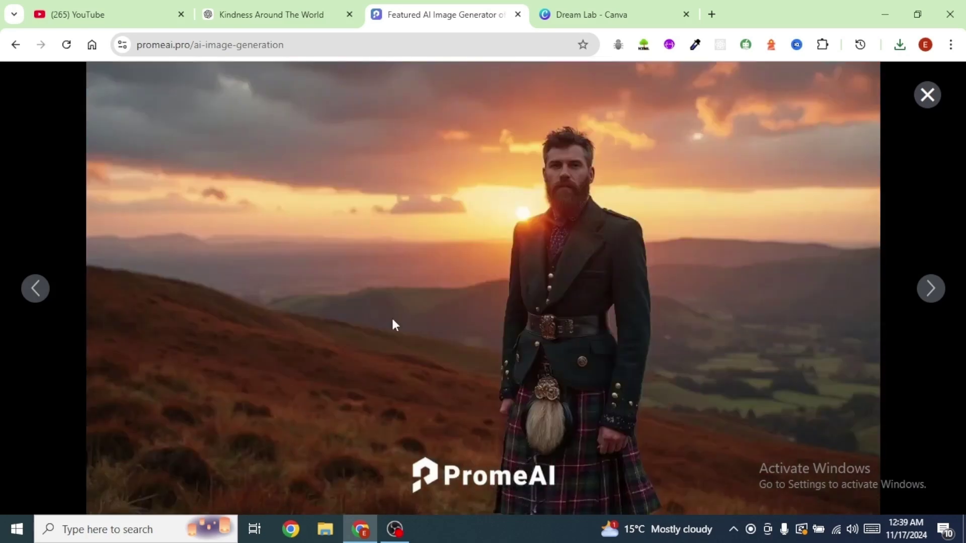
left_click(39, 293)
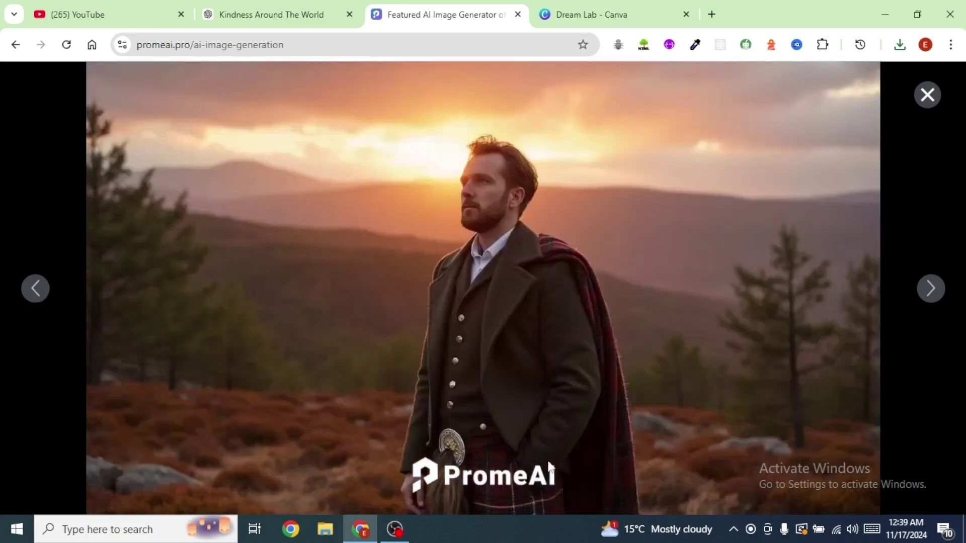
left_click(928, 96)
mouse_move(513, 240)
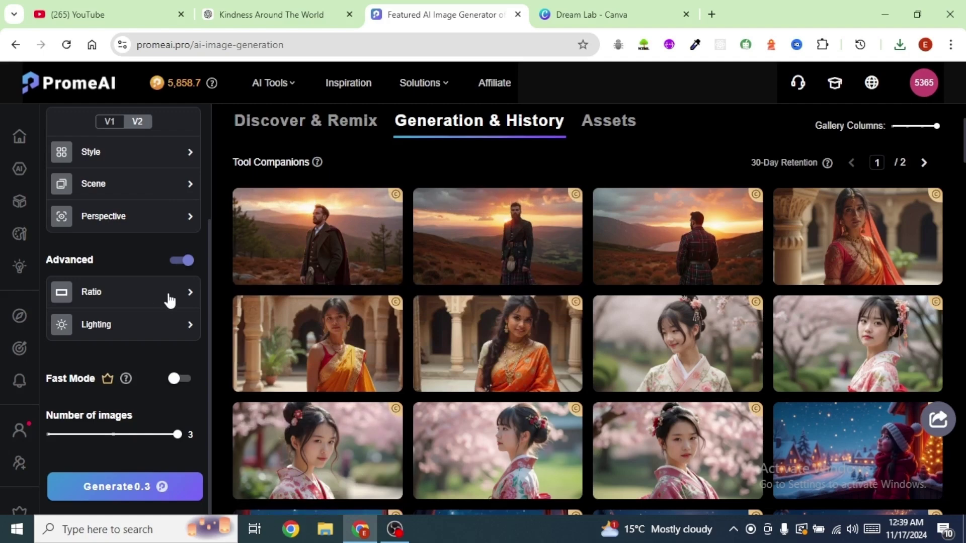
left_click(116, 487)
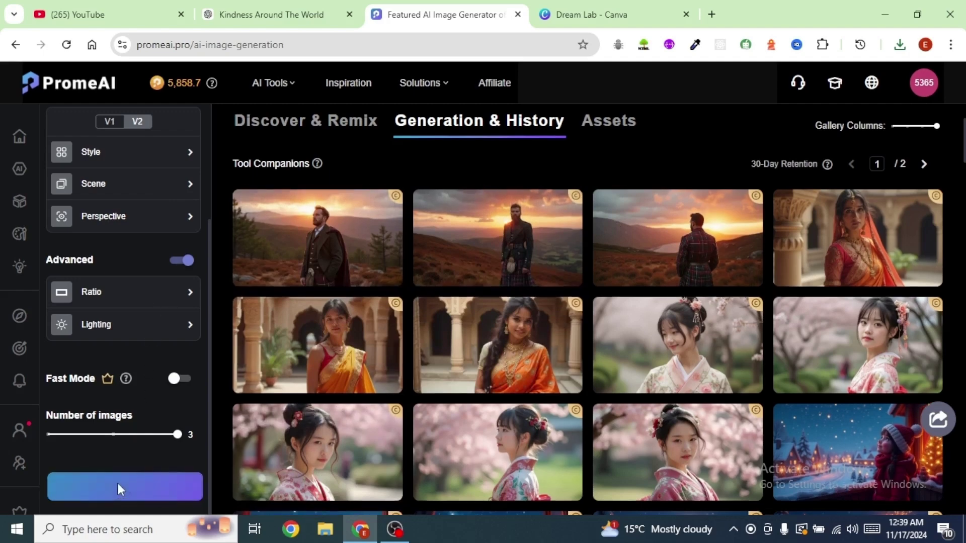
mouse_move(261, 307)
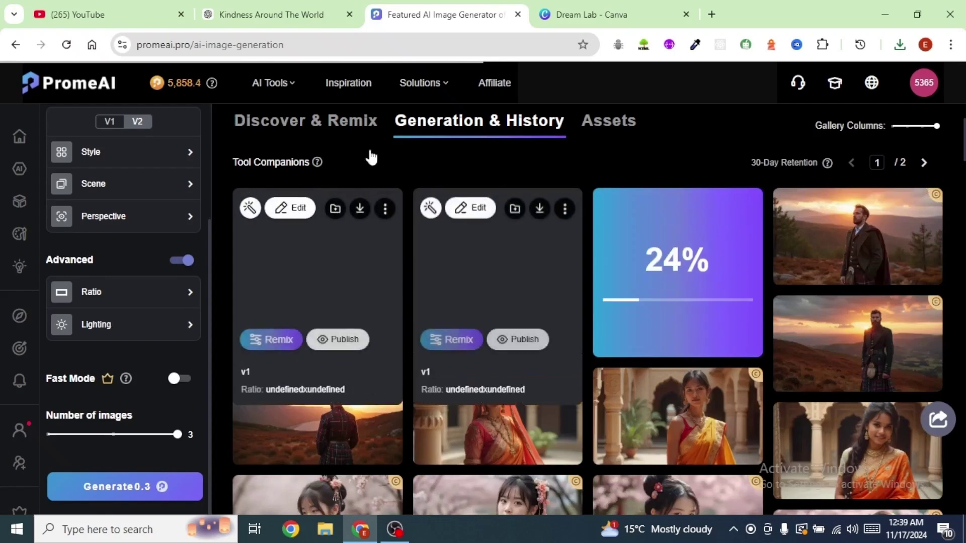
- Browse the new kilt portraits at full size and choose Full Download for the man in the black jacket and red tartan kilt
left_click(317, 272)
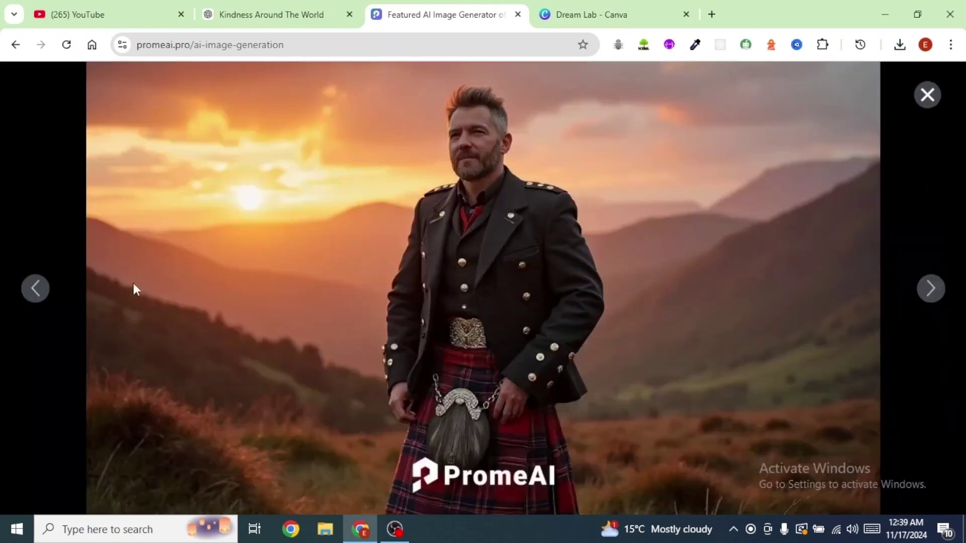
left_click(44, 294)
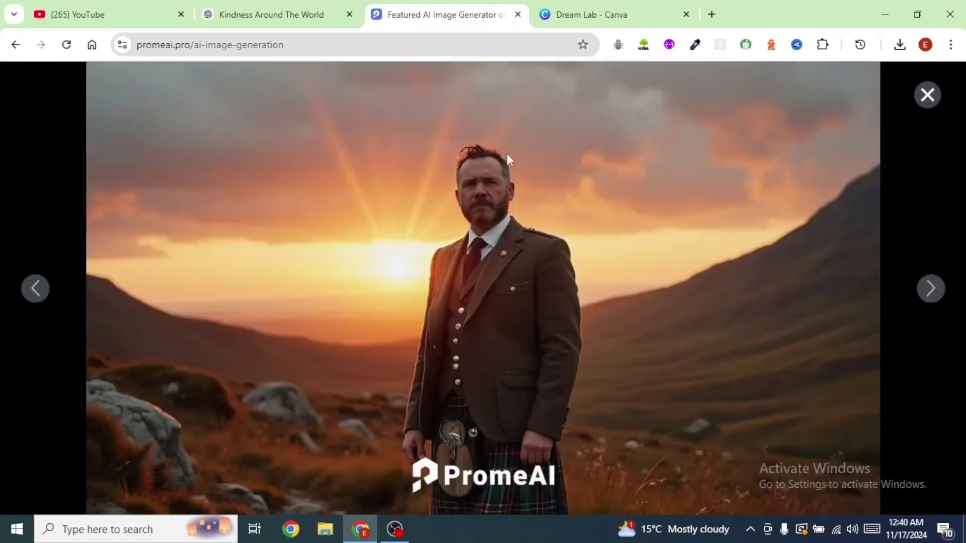
left_click(40, 293)
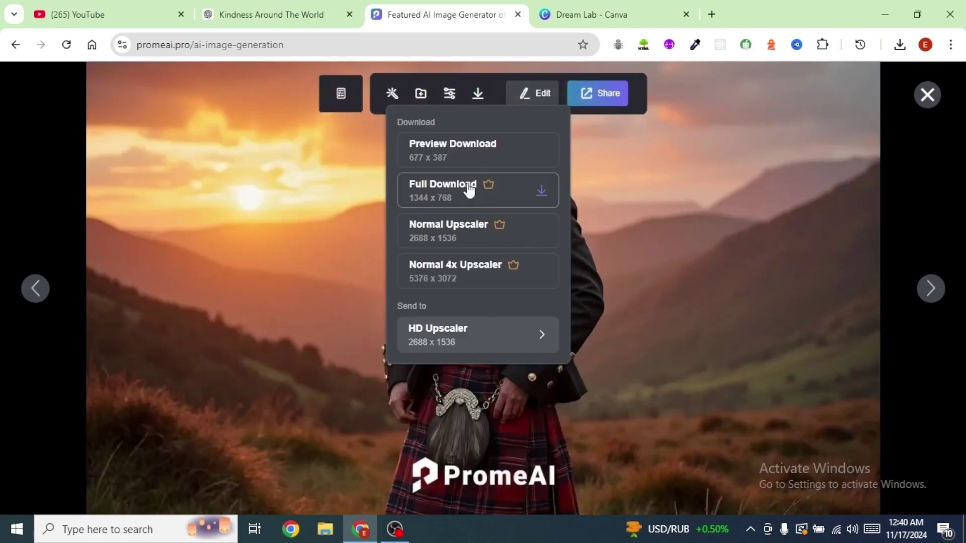
- Switch to ChatGPT and copy the Avatar 4 (Nigeria) description of the woman in an Ankara print dress
left_click(269, 15)
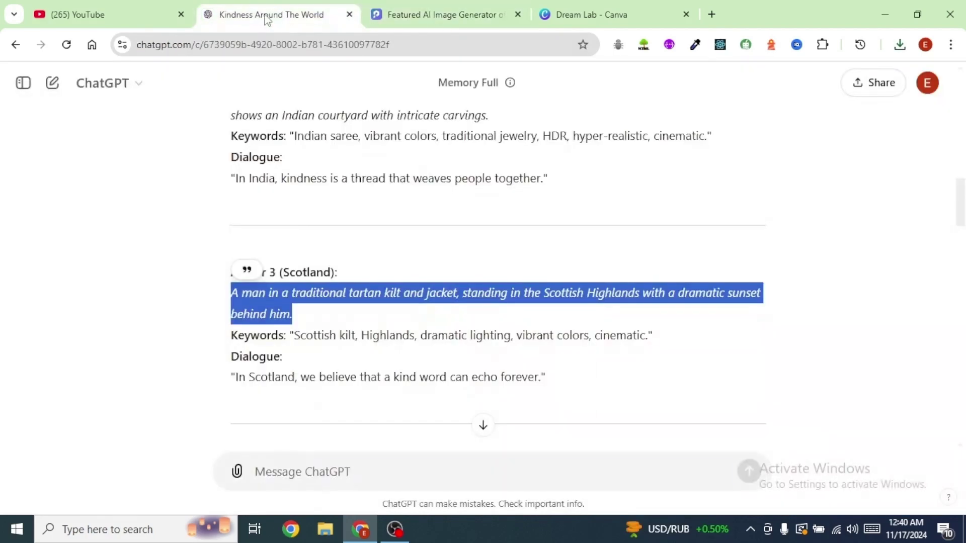
scroll(450, 250, "down", 4)
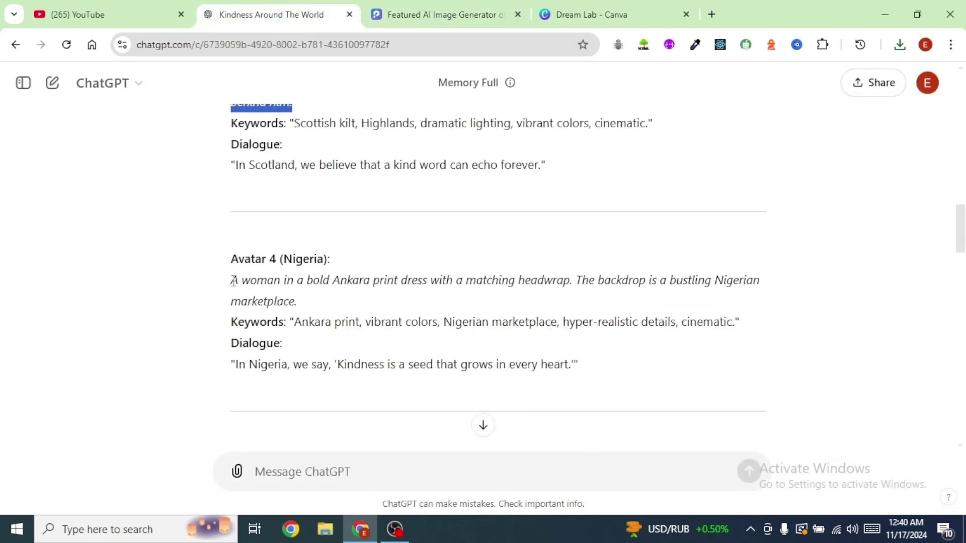
left_click_drag(234, 280, 339, 305)
key("ctrl+c")
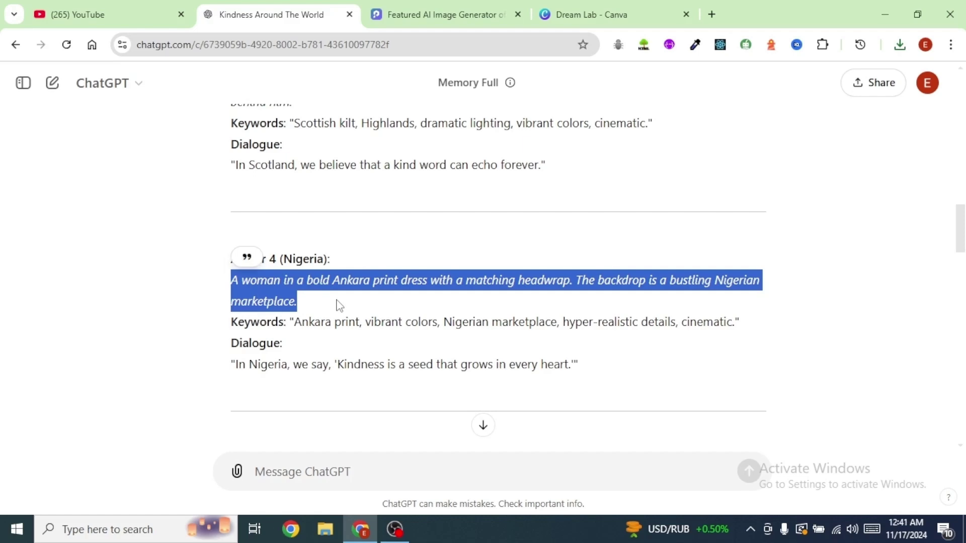
- Replace the prompt in PromeAI with the copied Nigeria description and generate three images
left_click(432, 15)
left_click(108, 185)
key("ctrl+a")
key("ctrl+v")
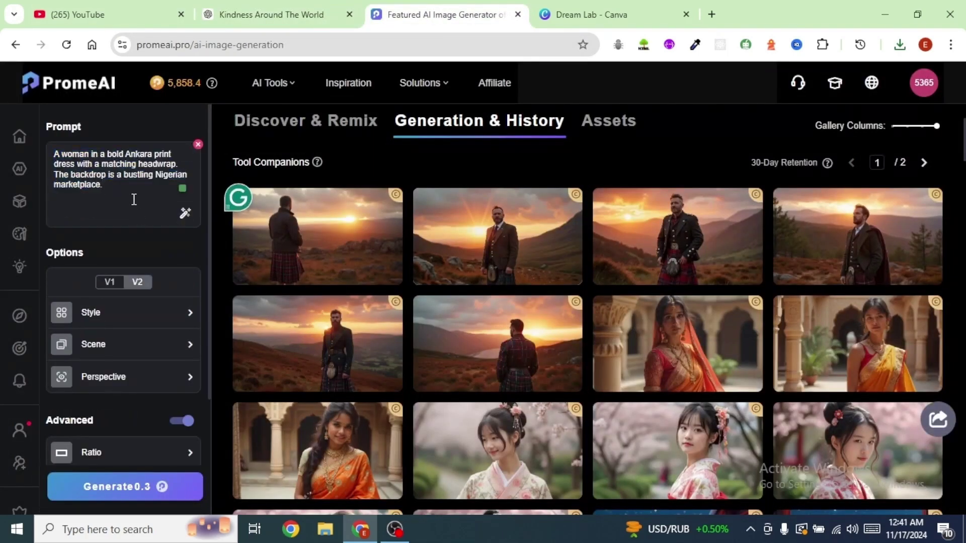
scroll(145, 301, "down", 3)
left_click(125, 486)
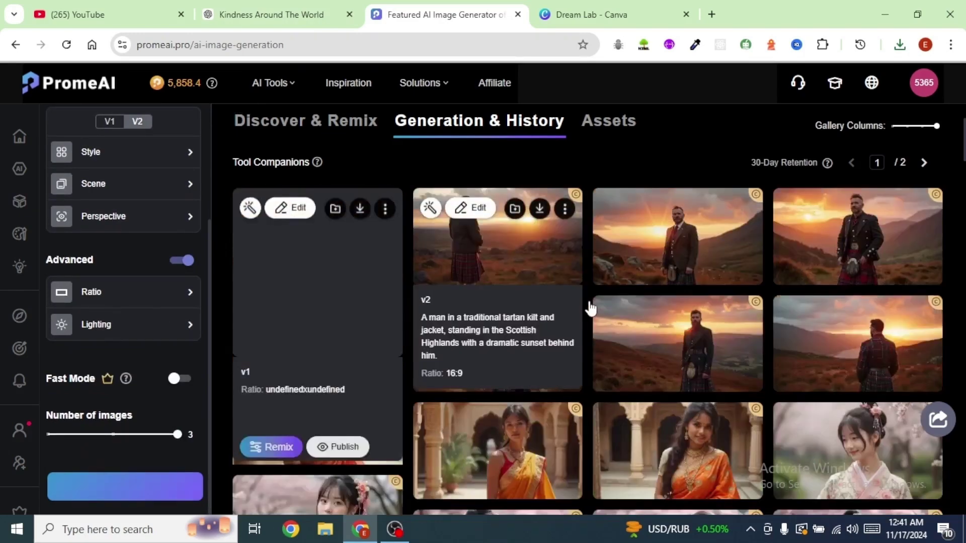
- Browse the Nigerian marketplace portraits and download the woman with the silver necklace and flower-print dress using Full Download
left_click(316, 302)
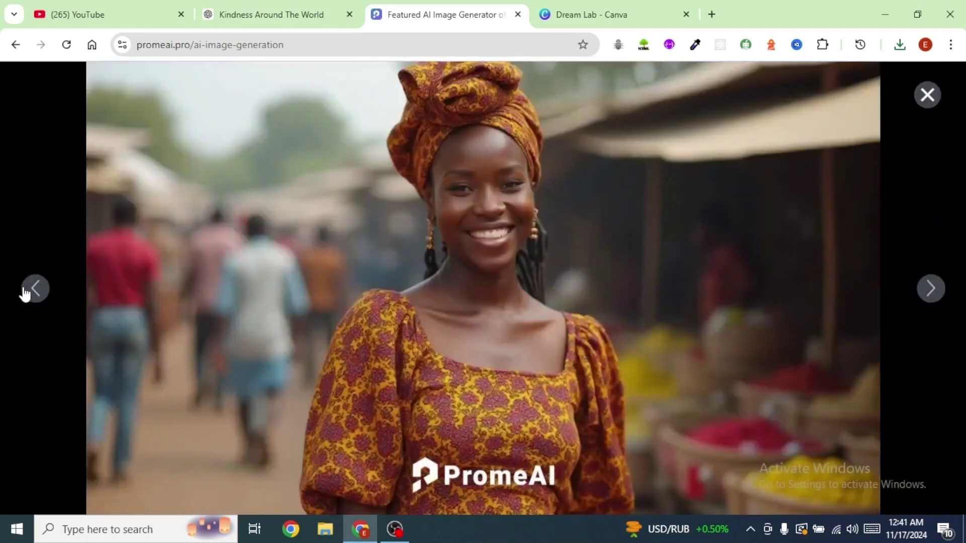
left_click(35, 288)
left_click(926, 292)
left_click(31, 292)
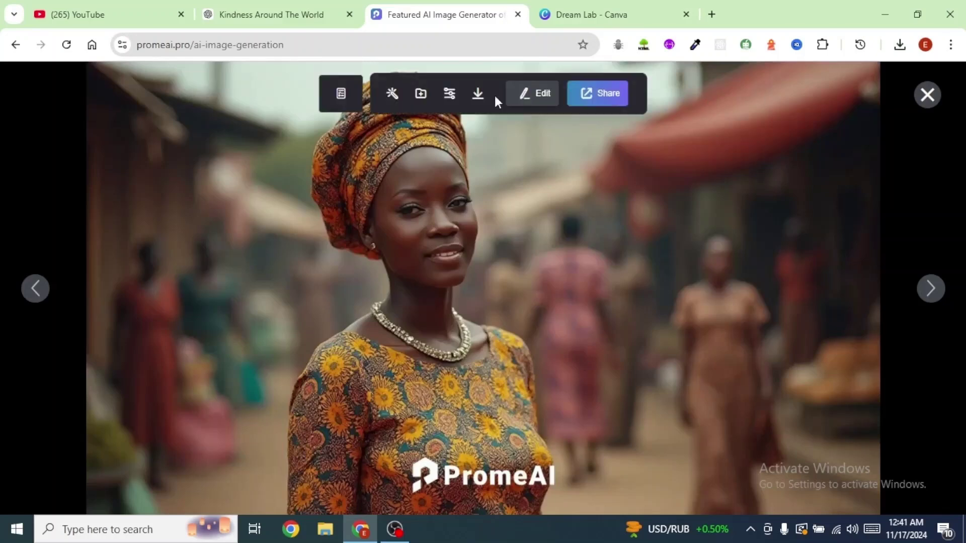
left_click(477, 93)
left_click(463, 191)
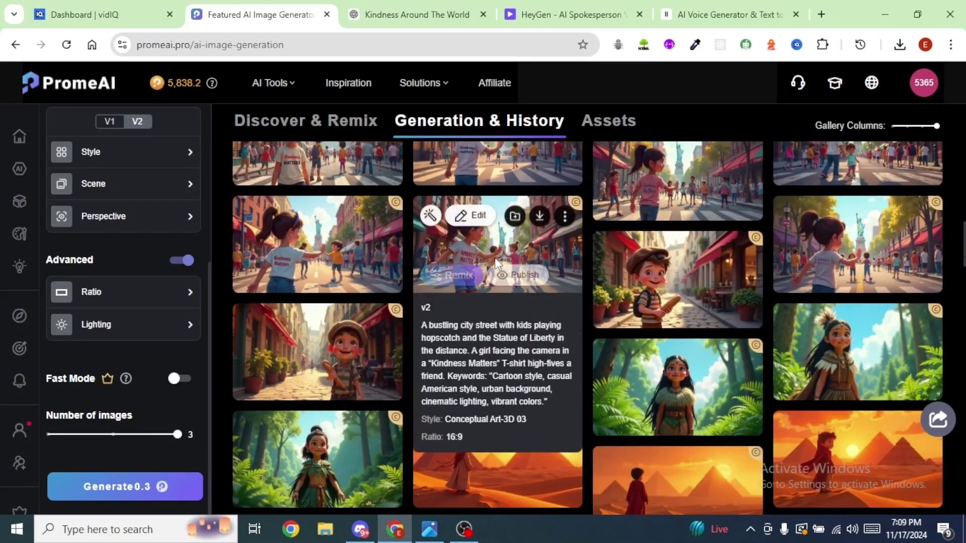
- Copy the Japanese Girl's line from Scene 1: Japan of the ChatGPT script
scroll(494, 258, "down", 1)
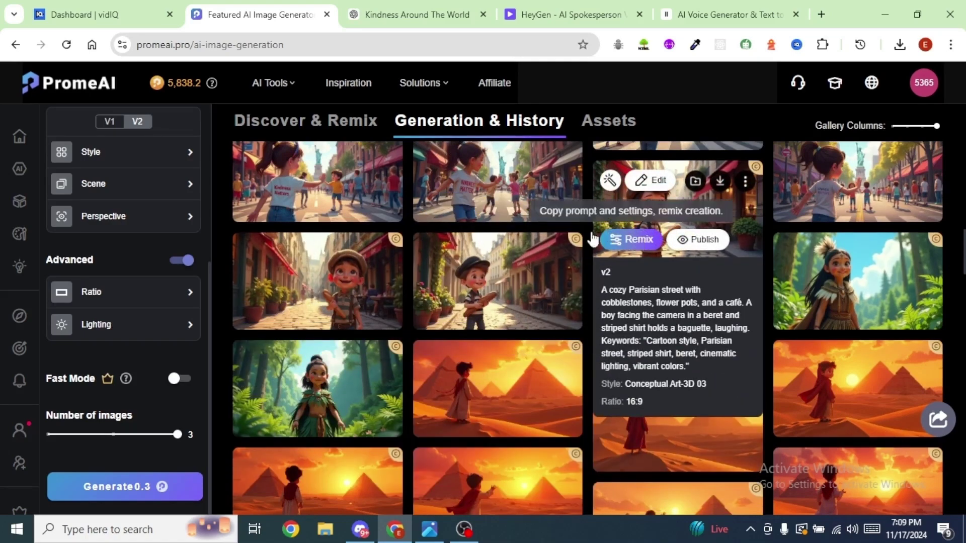
left_click(724, 14)
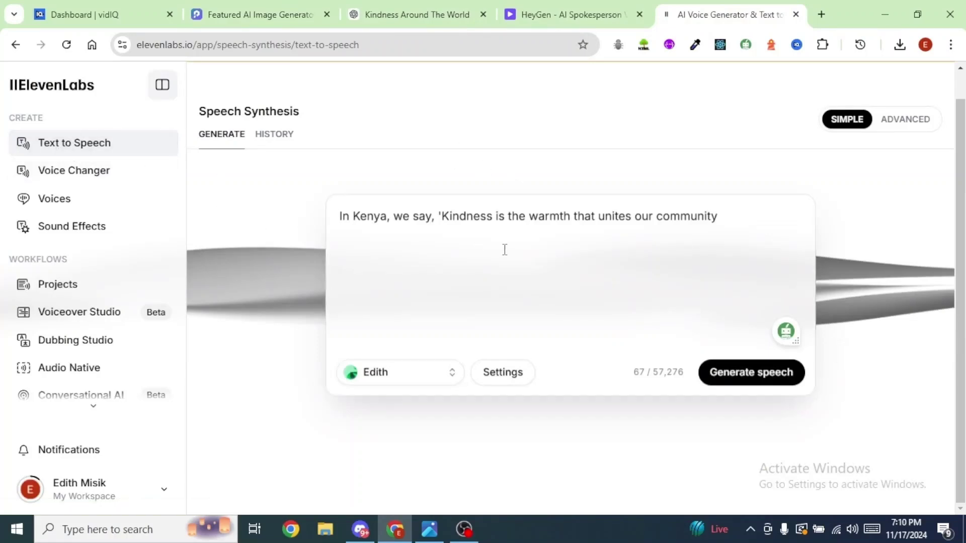
left_click(410, 21)
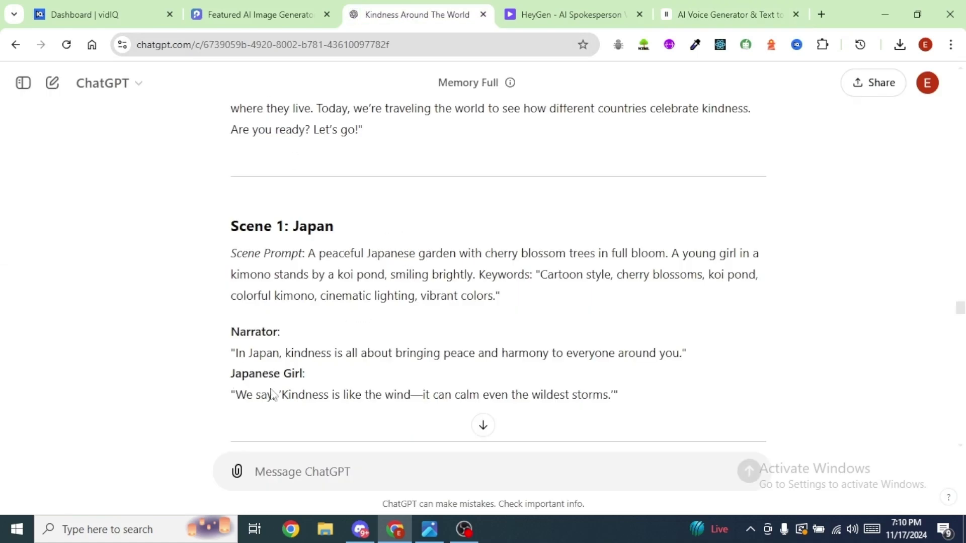
left_click_drag(234, 409, 624, 405)
key("ctrl+c")
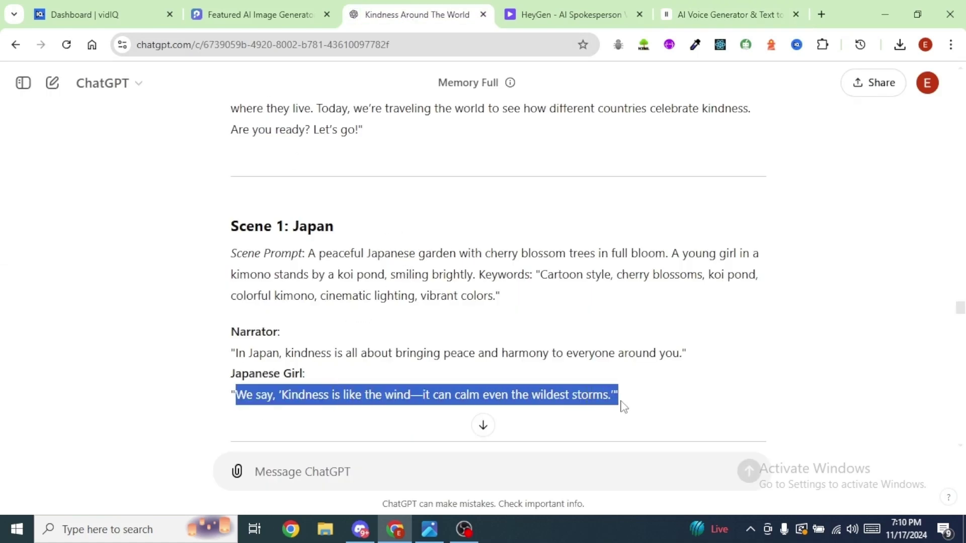
- Replace the text in ElevenLabs with "We say, 'Kindness is like the wind—it can calm even the wildest storms"
key("ctrl+5")
left_click_drag(712, 216, 319, 224)
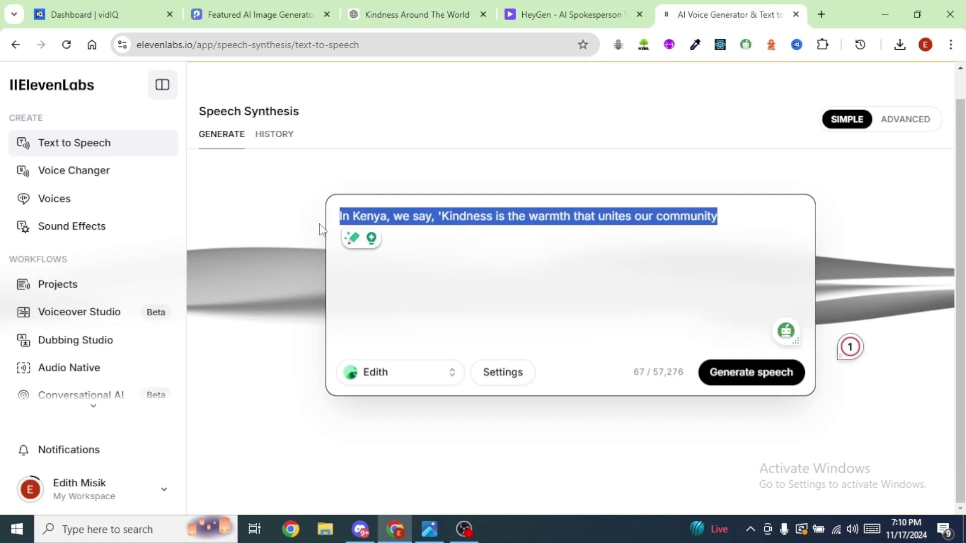
key("ctrl+v")
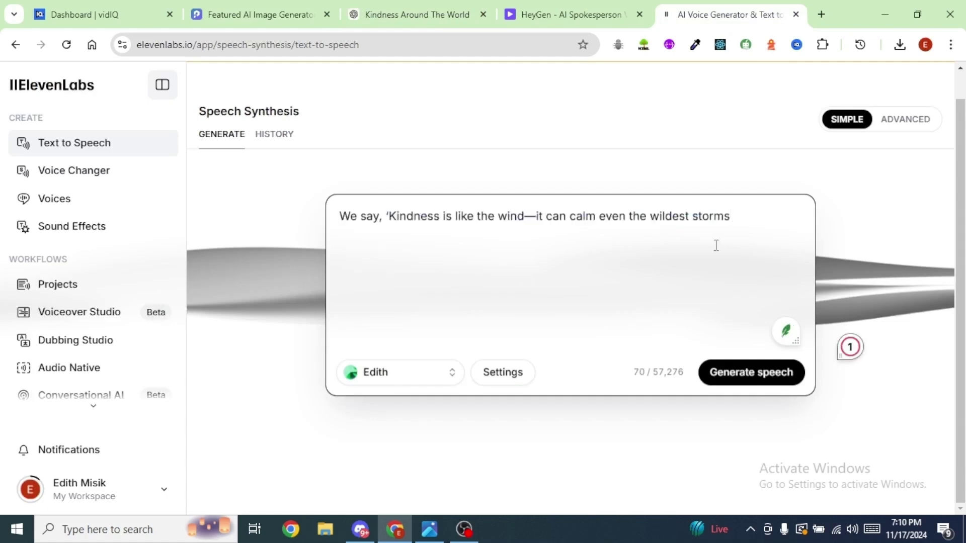
- Choose the Male Child voice described as Youthful, Raspy, Cute & Excitable and generate the speech
left_click(389, 377)
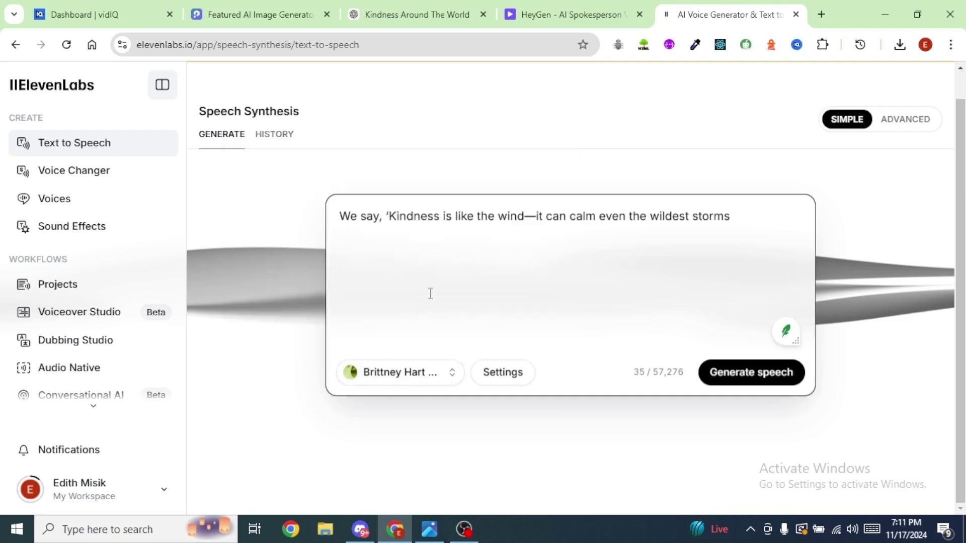
left_click(748, 379)
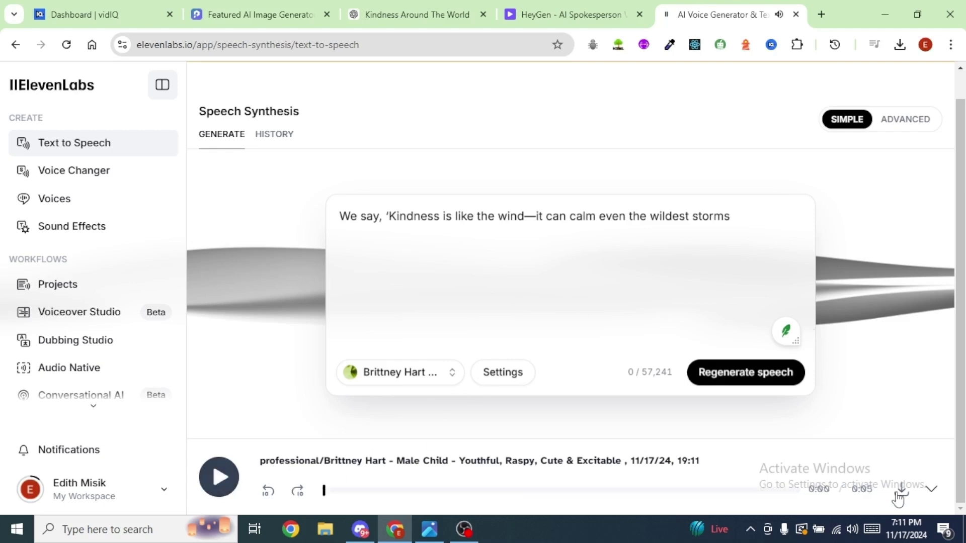
- Copy the Kenyan Girl's line from Scene 2: Kenya of the ChatGPT script
left_click(352, 15)
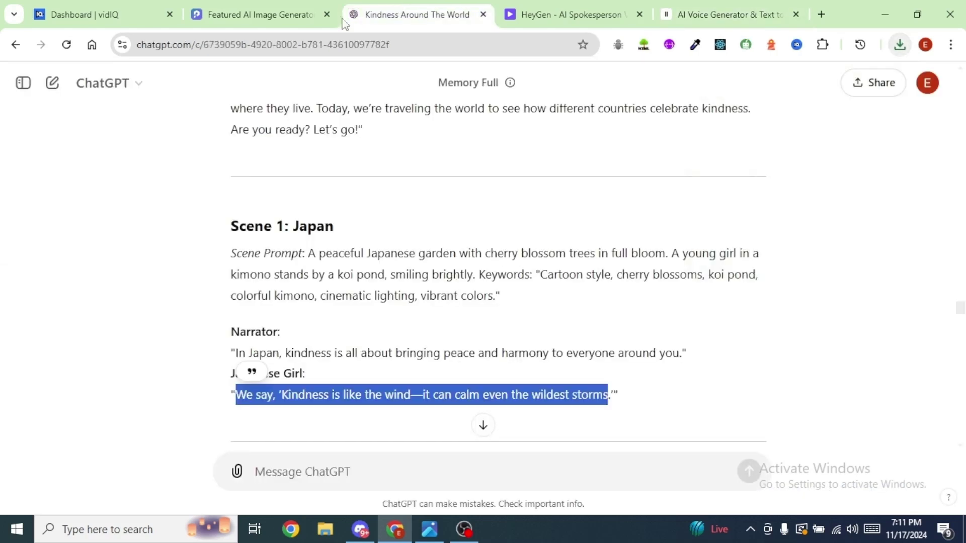
scroll(361, 332, "down", 8)
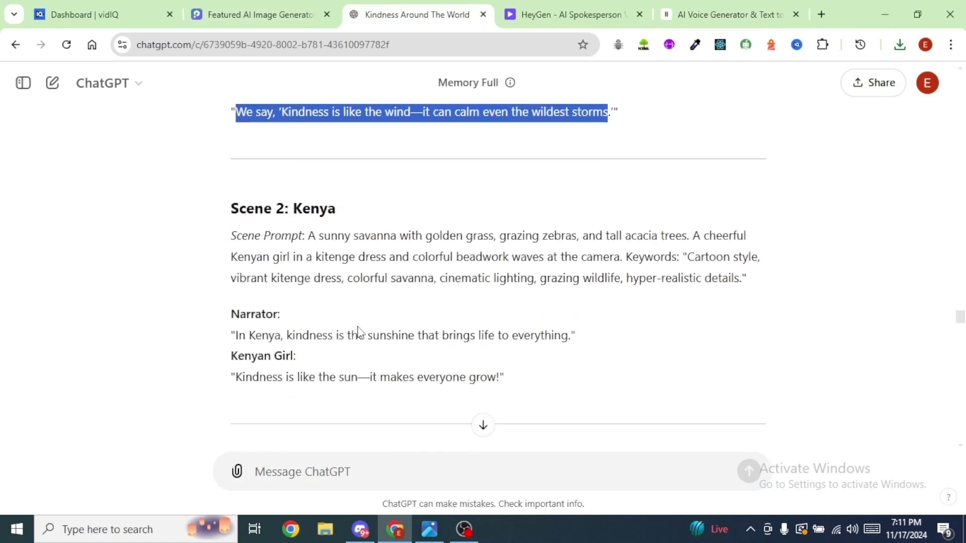
left_click_drag(233, 306, 502, 307)
key("ctrl+c")
- Replace the text in ElevenLabs with "Kindness is like the sun—it makes everyone grow!" and generate the speech
left_click(729, 14)
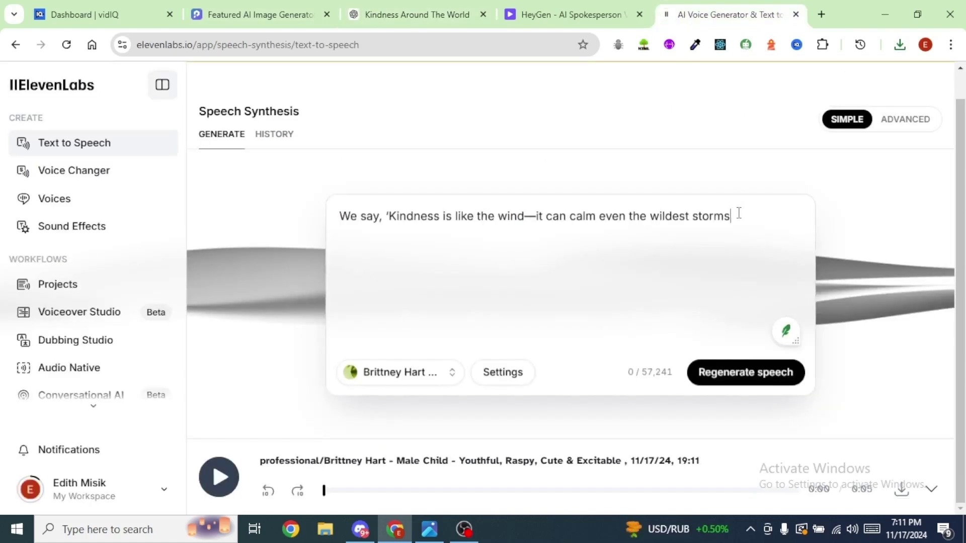
left_click_drag(735, 216, 331, 229)
key("ctrl+v")
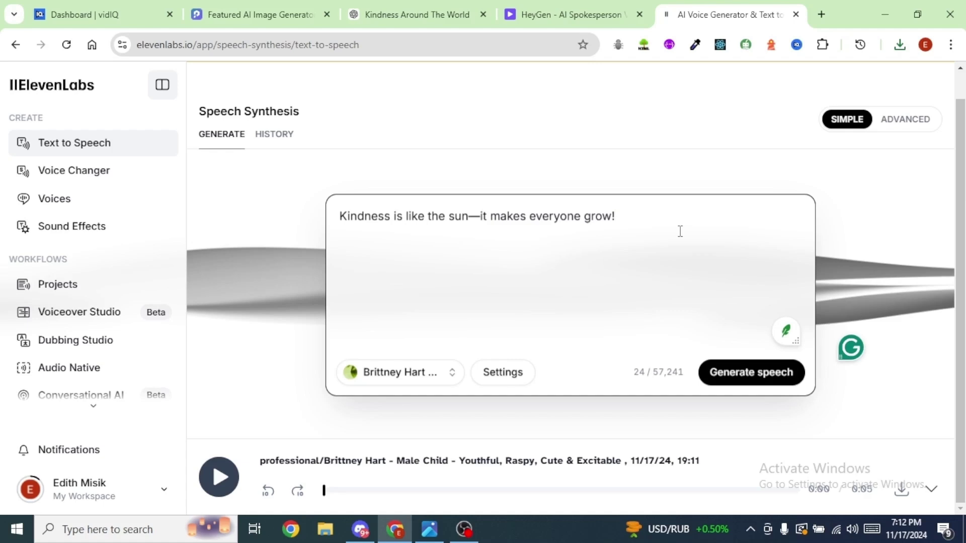
left_click(745, 377)
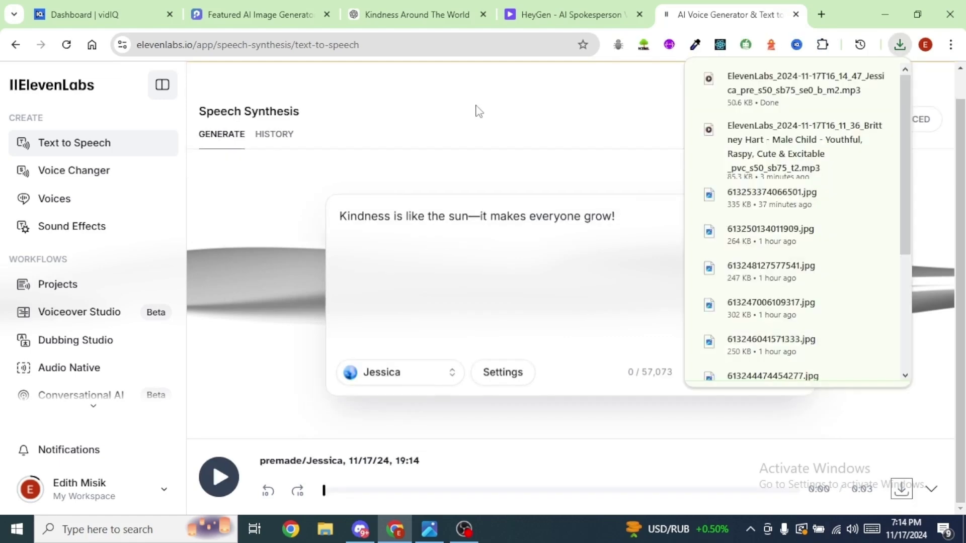
- Check the ChatGPT script, replace the ElevenLabs text with "Here, we say, ‘Kindness is like the wind—it can calm even the wildest storms" and open the voice selection
left_click(410, 14)
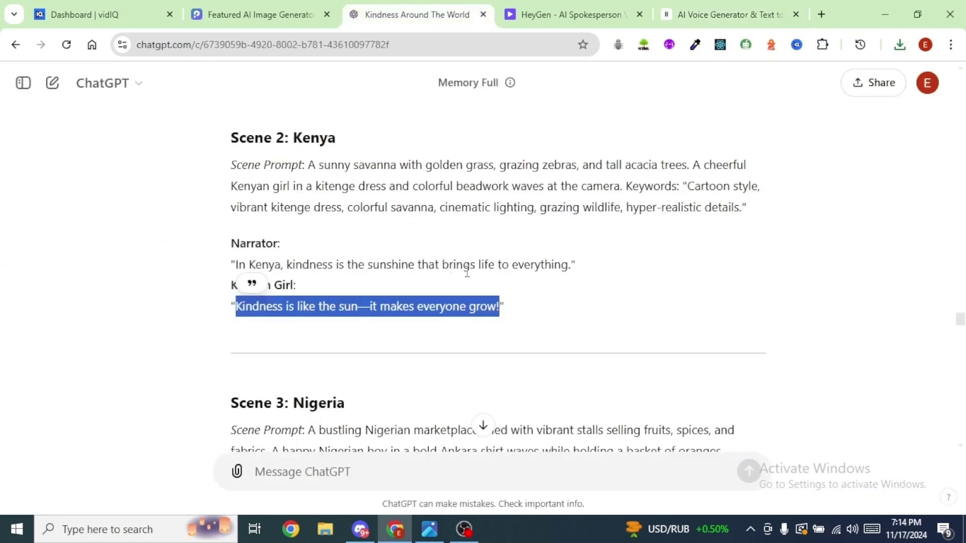
scroll(477, 272, "down", 5)
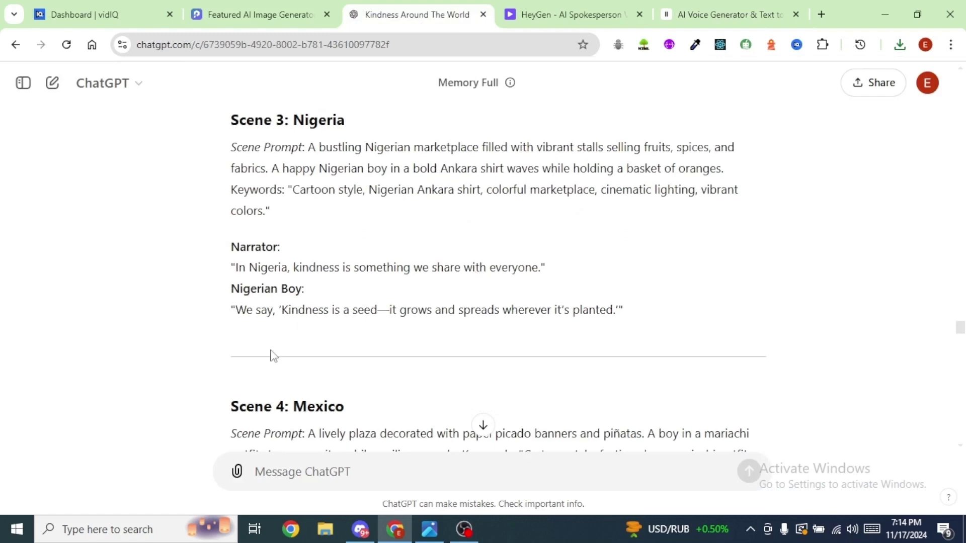
left_click(730, 14)
left_click_drag(656, 228, 338, 217)
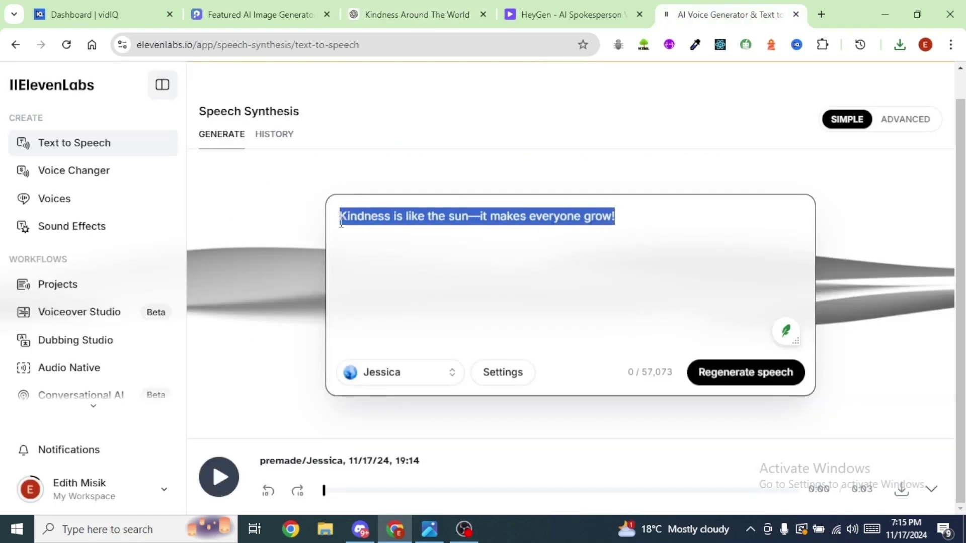
type("Here, we say, ‘Kindness is like the wind—it can calm even the wildest storms")
left_click(393, 384)
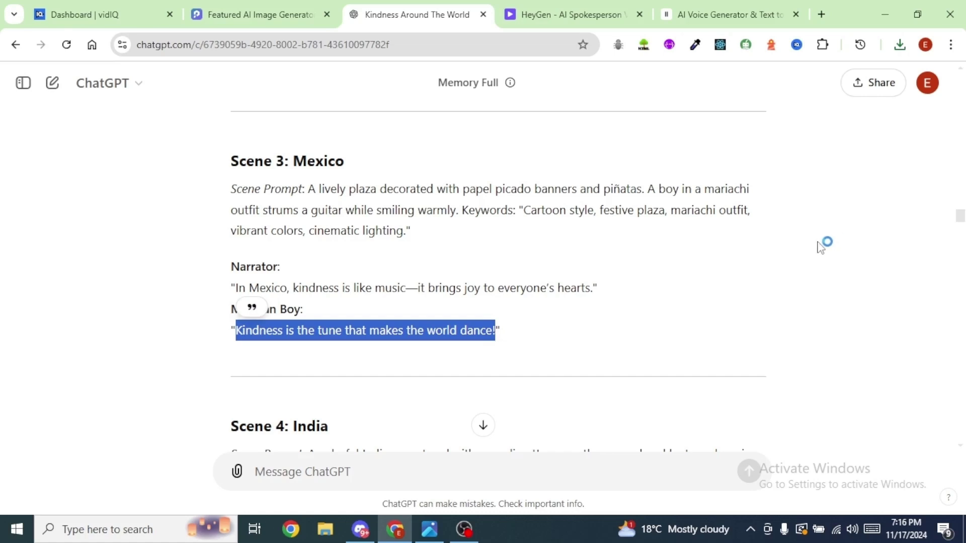
- Replace the text in ElevenLabs with "Kindness is the tune that makes the world dance!" and generate the speech
left_click(740, 15)
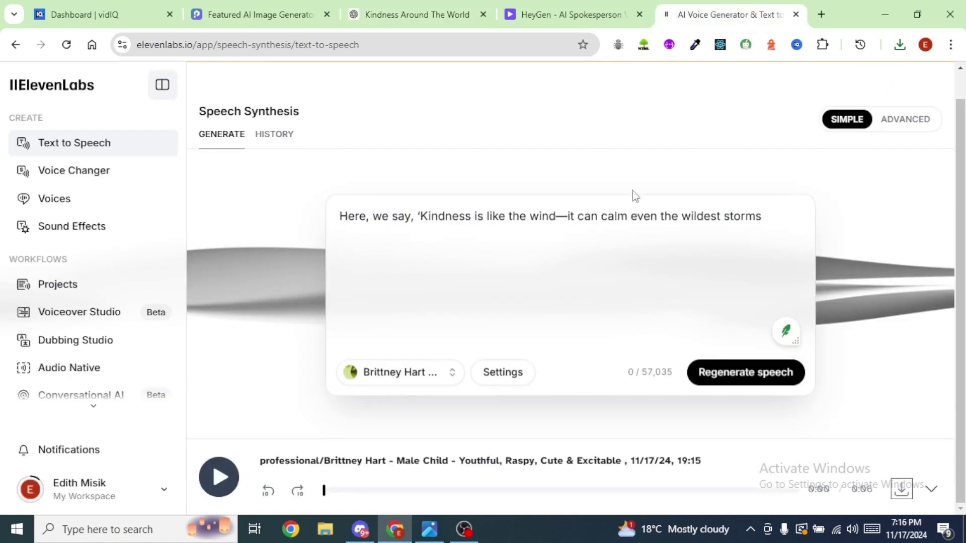
left_click_drag(772, 217, 333, 217)
type("Kindness is the tune that makes the world dance!")
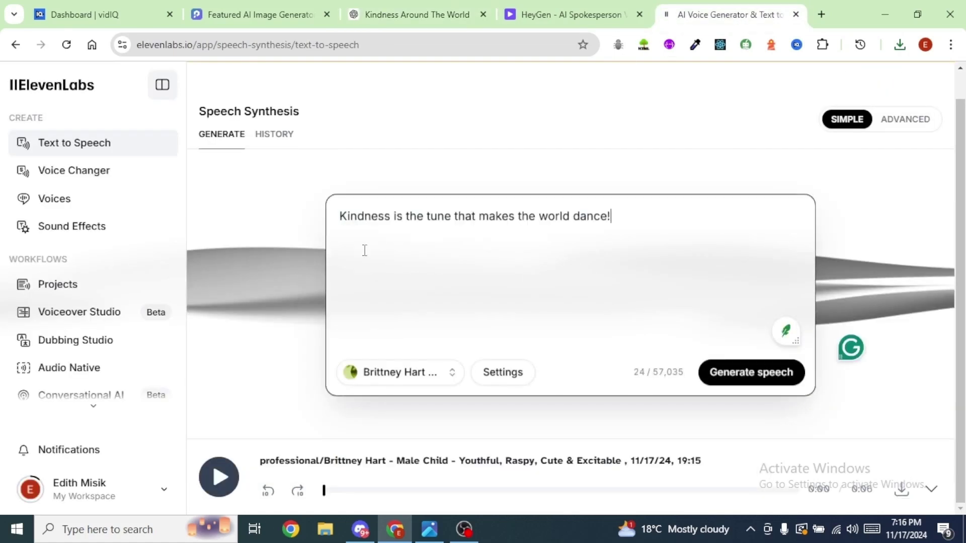
left_click(739, 374)
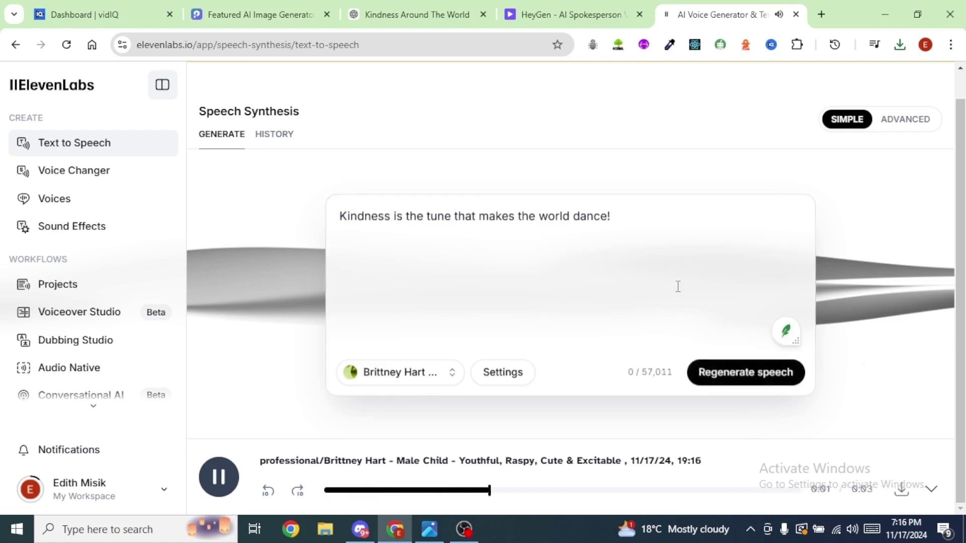
- Select the Indian Girl's line in Scene 4: India of the ChatGPT script
key("ctrl+shift+Tab")
key("ctrl+shift+Tab")
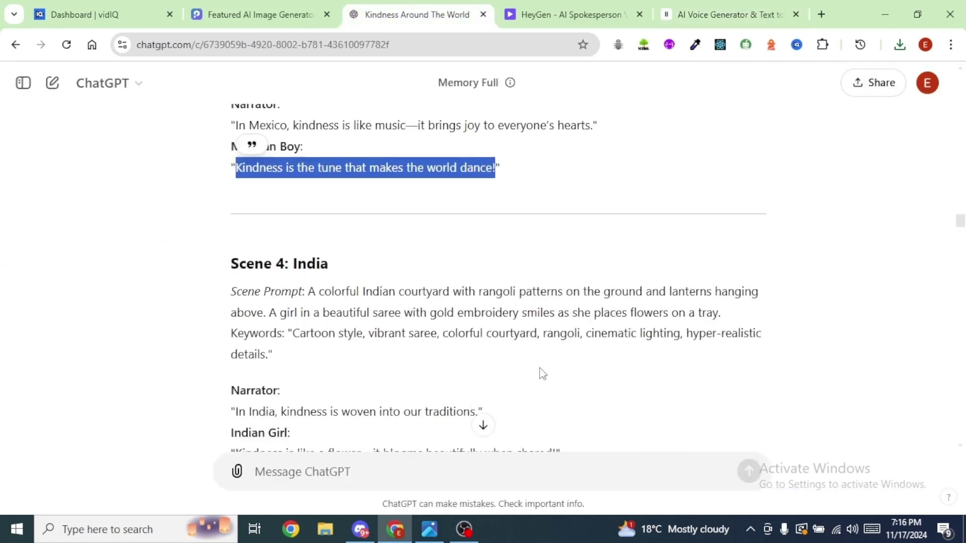
scroll(523, 322, "down", 1)
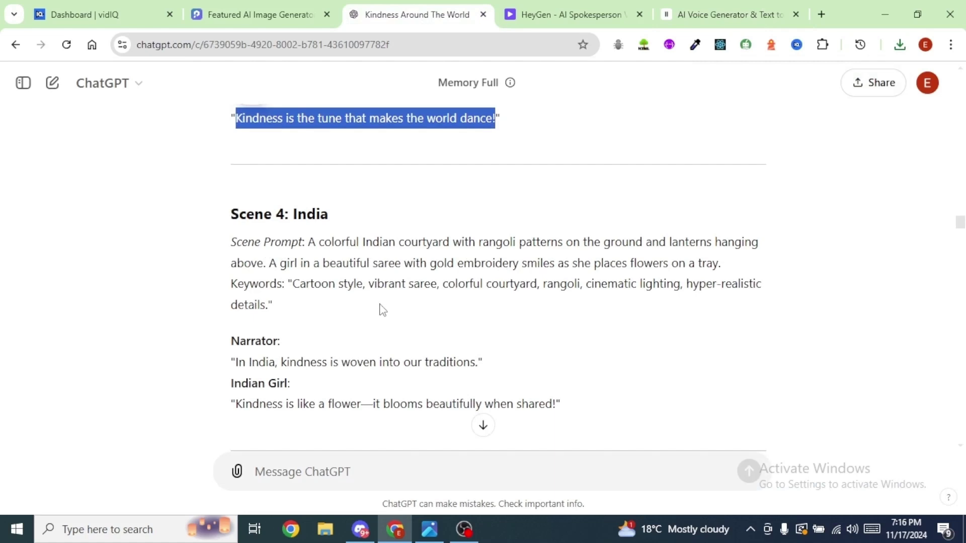
scroll(341, 312, "down", 3)
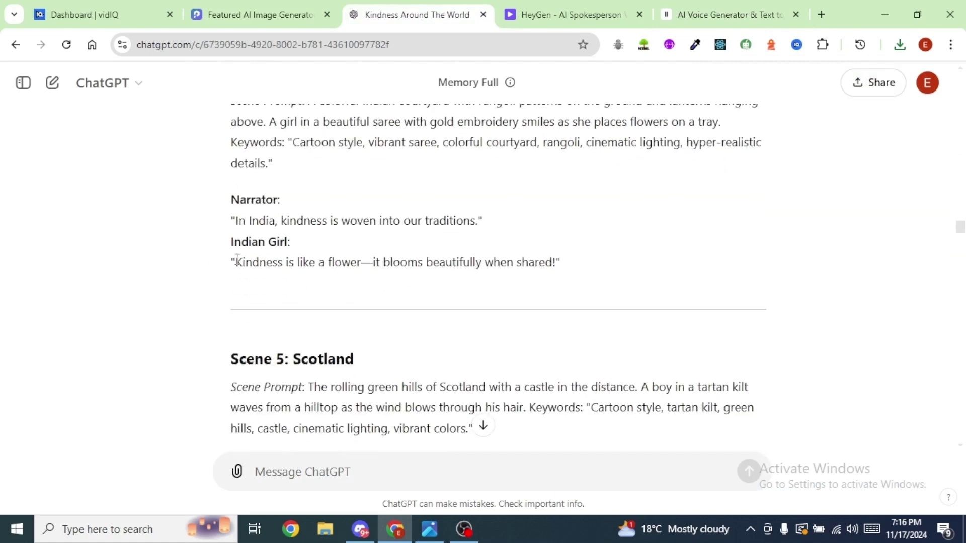
left_click_drag(236, 259, 355, 262)
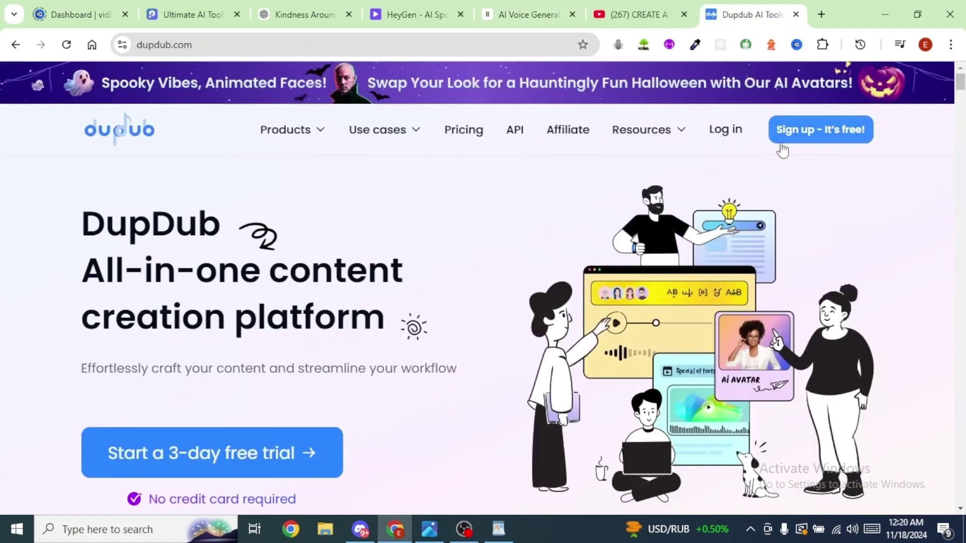
- Sign up for DupDub and start the 3-day free trial
left_click(807, 132)
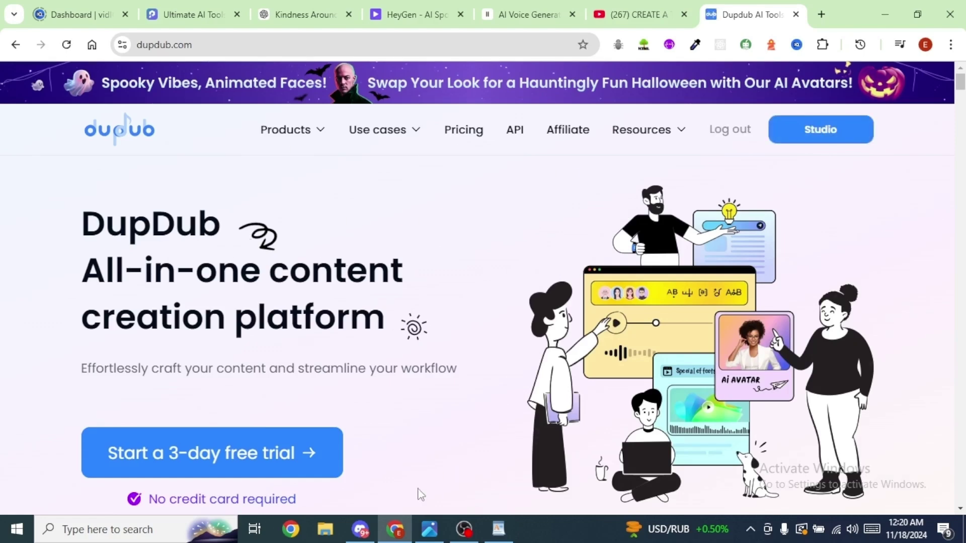
scroll(426, 337, "down", 1)
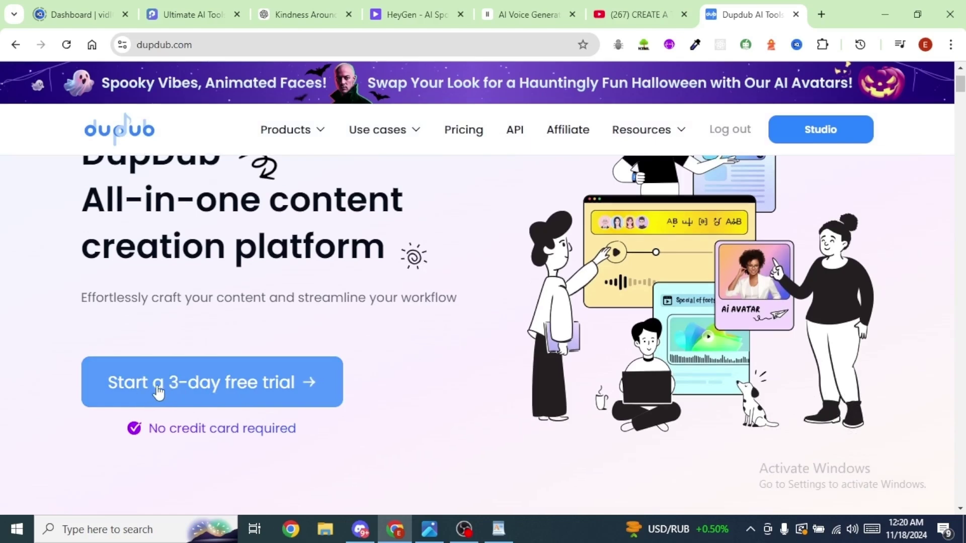
scroll(161, 398, "up", 1)
left_click(216, 460)
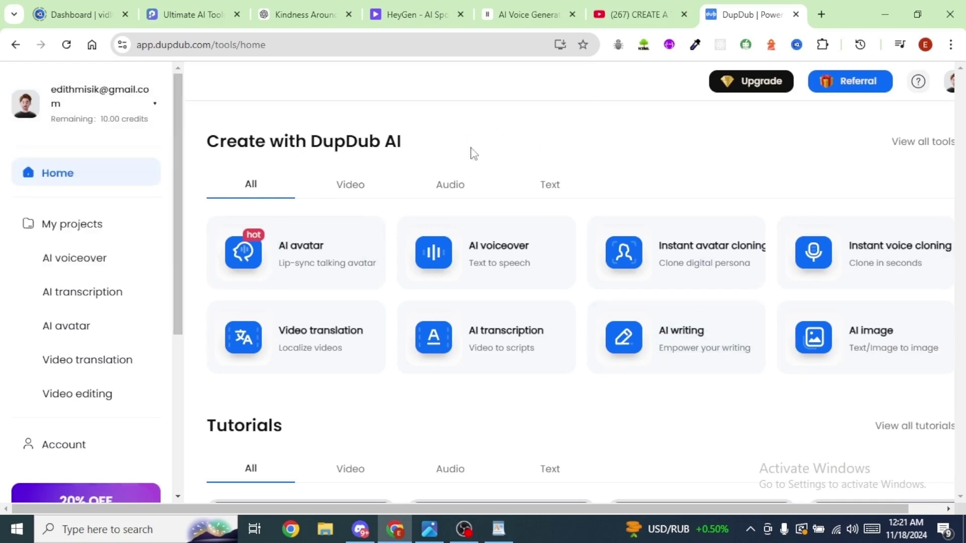
- Start an AI avatar in DupDub and upload the picture of the Japanese girl in a kimono as face photo
scroll(460, 330, "down", 2)
scroll(542, 142, "up", 2)
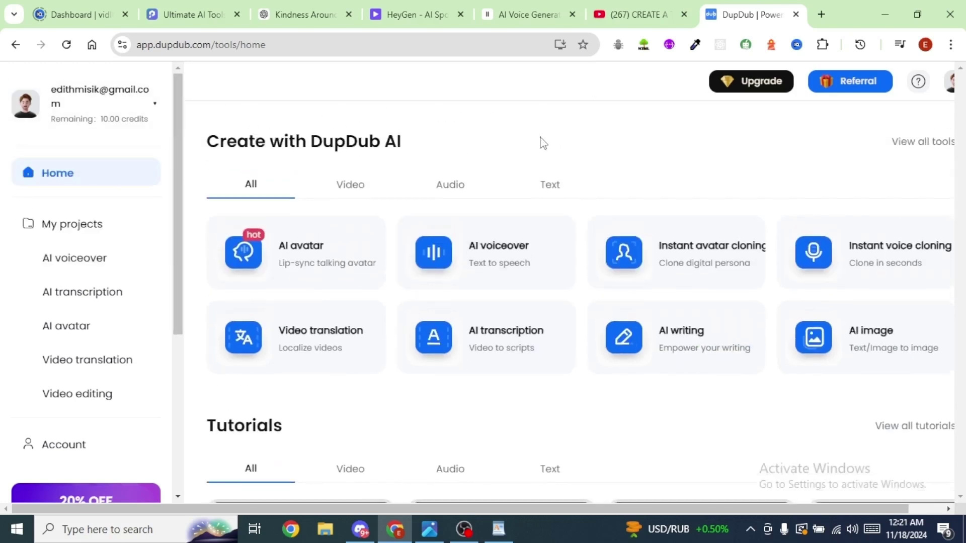
left_click(291, 255)
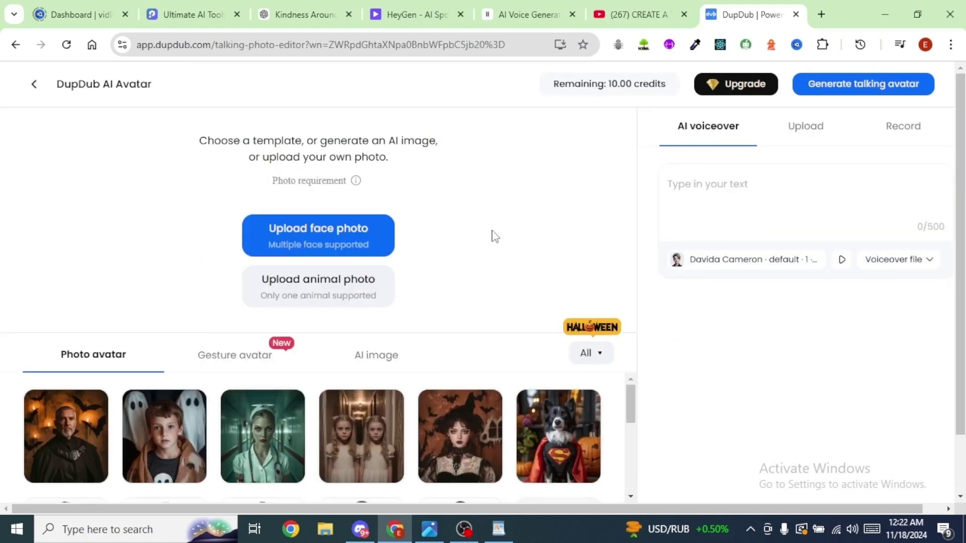
left_click(309, 231)
double_click(177, 222)
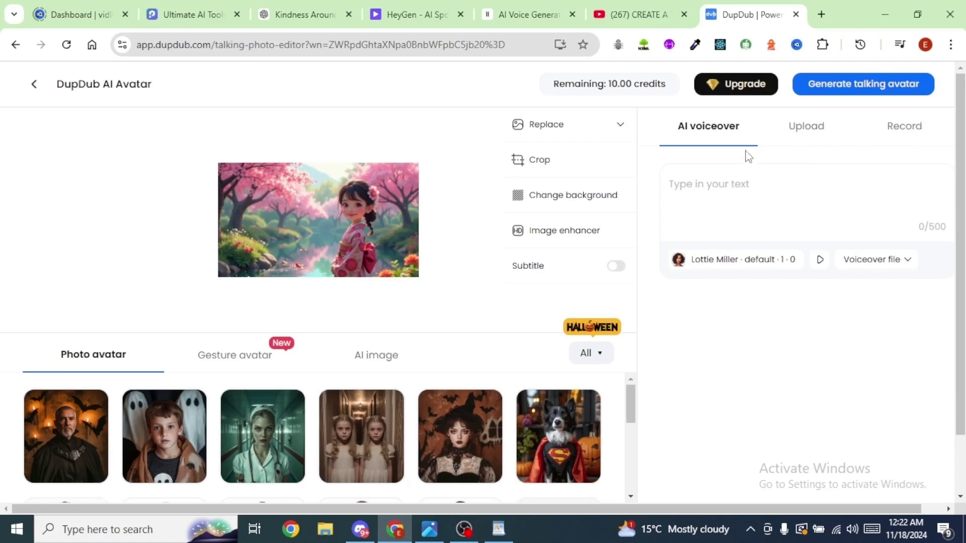
- Upload Japan.mp3 as the avatar's audio and generate the talking avatar of the Japanese girl
left_click(813, 132)
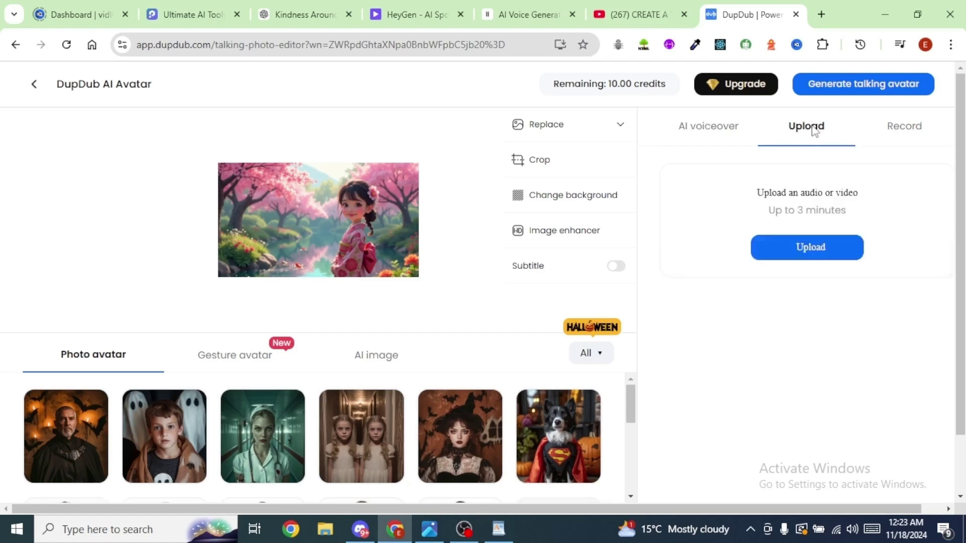
left_click(791, 247)
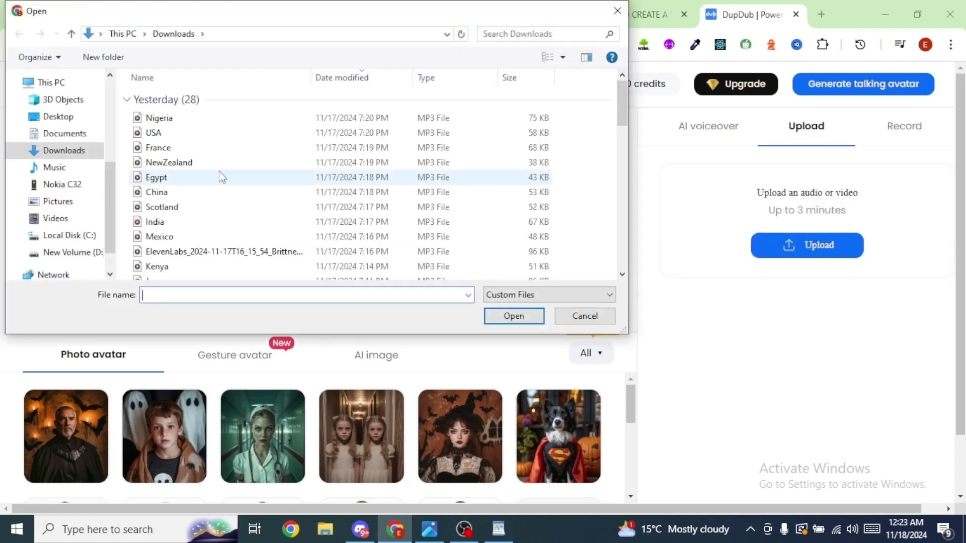
double_click(151, 321)
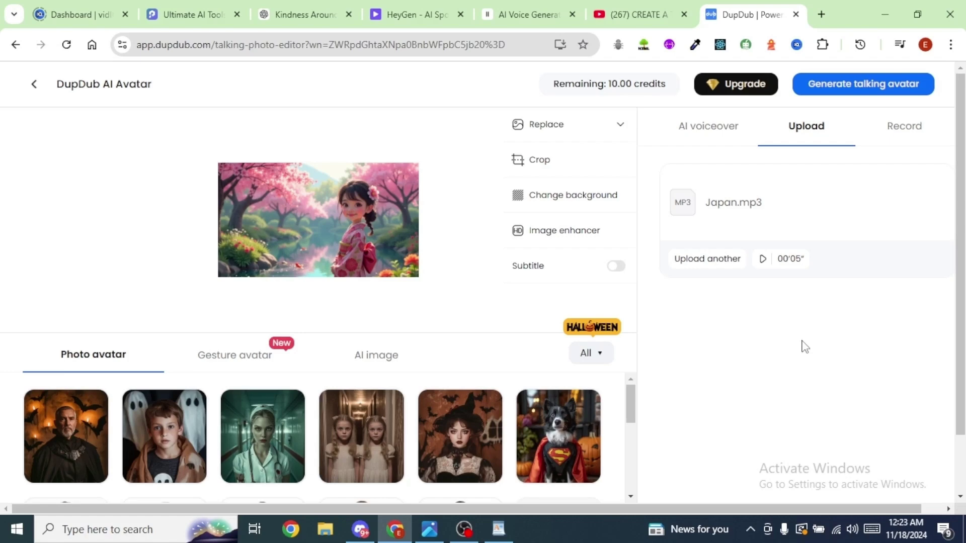
left_click(857, 85)
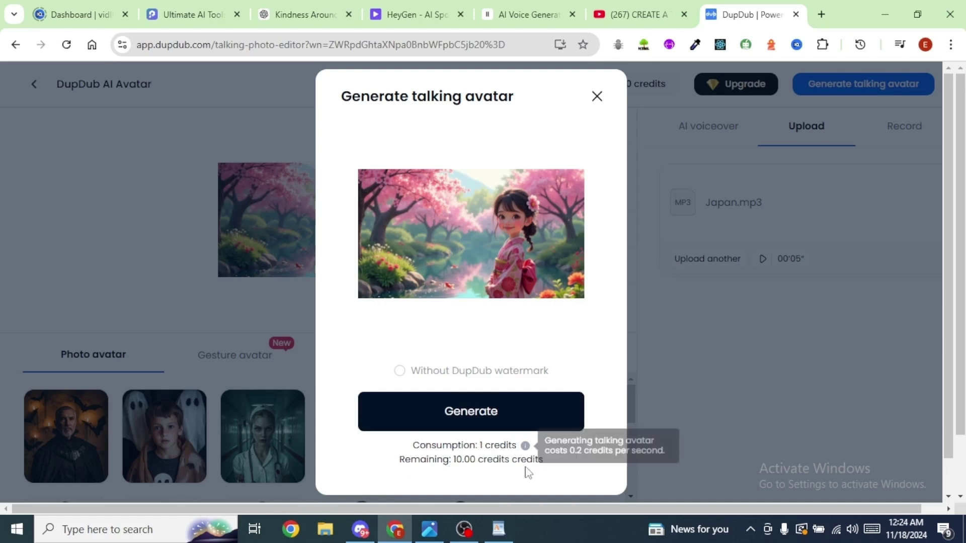
left_click(471, 417)
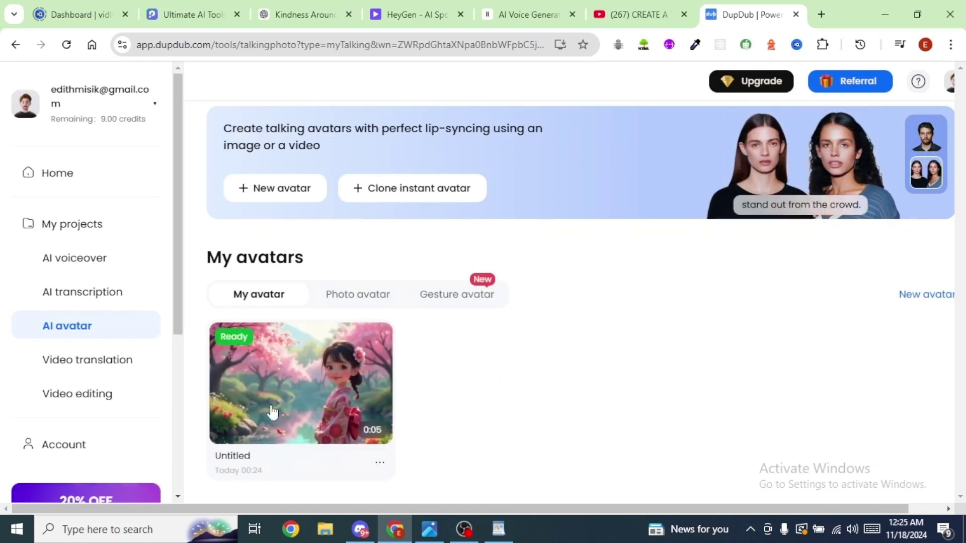
- Play the finished Japanese girl avatar, download its video and close the preview
left_click(279, 387)
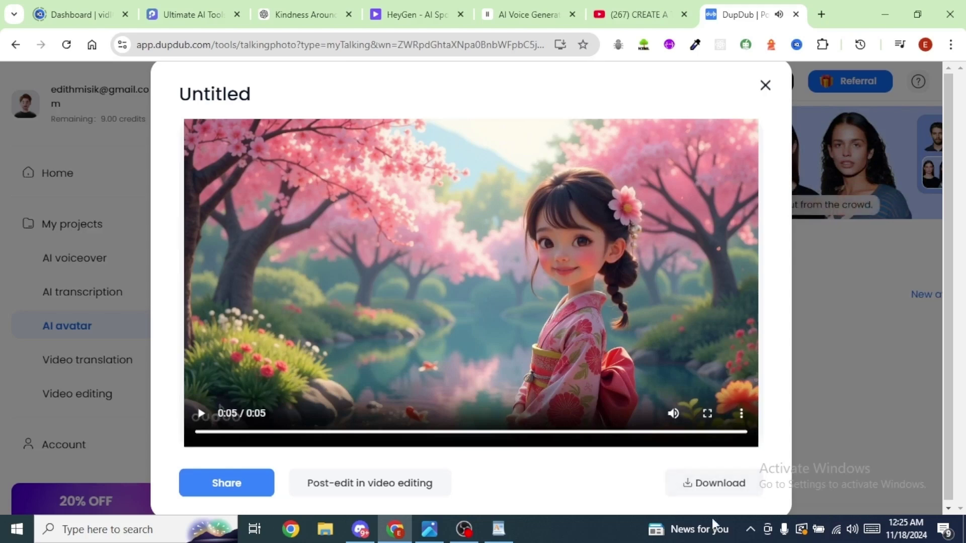
left_click(714, 484)
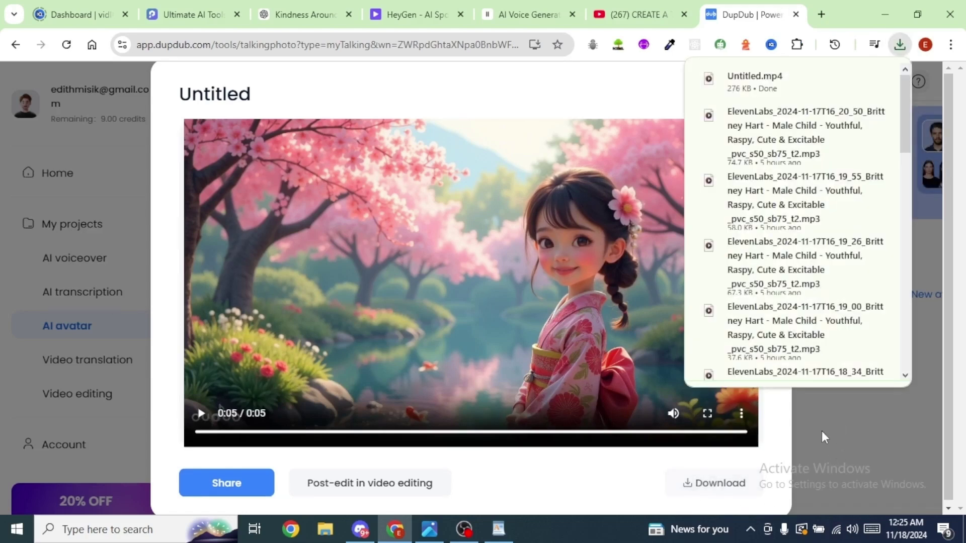
left_click(824, 437)
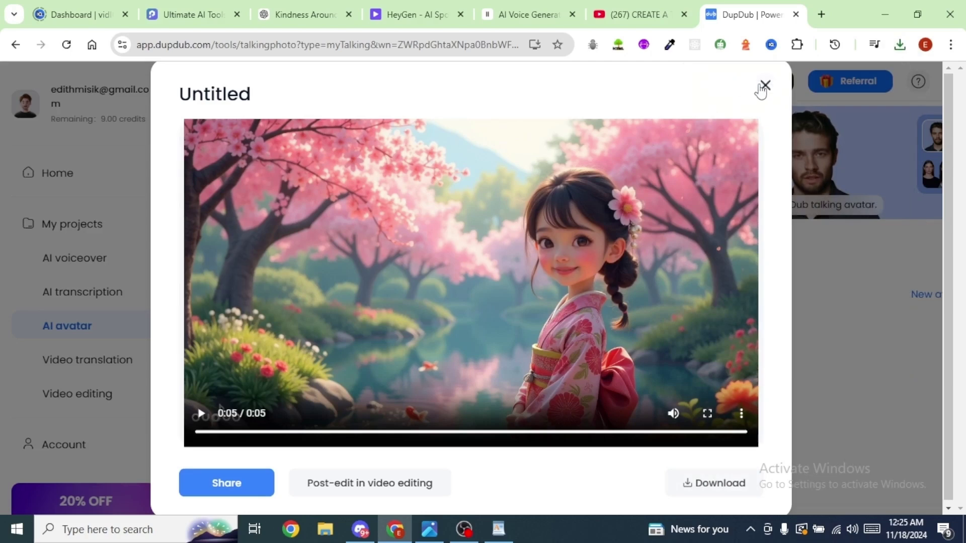
left_click(765, 85)
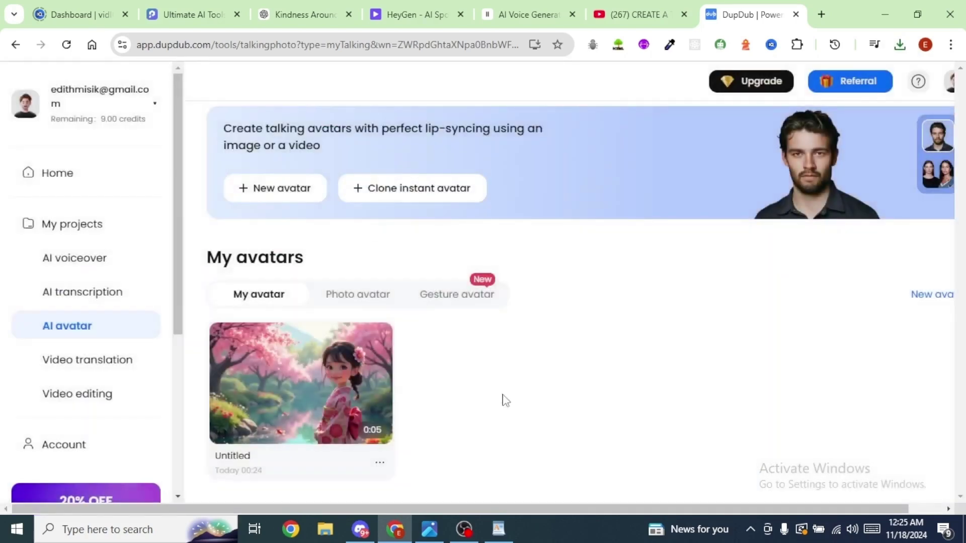
- Create a new avatar from the Indian girl's picture, upload India.mp3 as its audio and generate the talking avatar
left_click(269, 191)
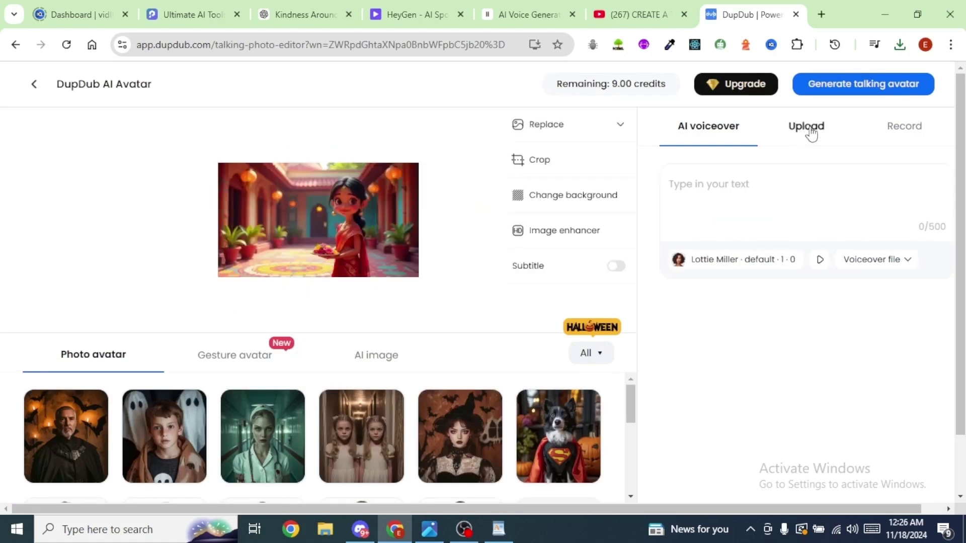
left_click(809, 132)
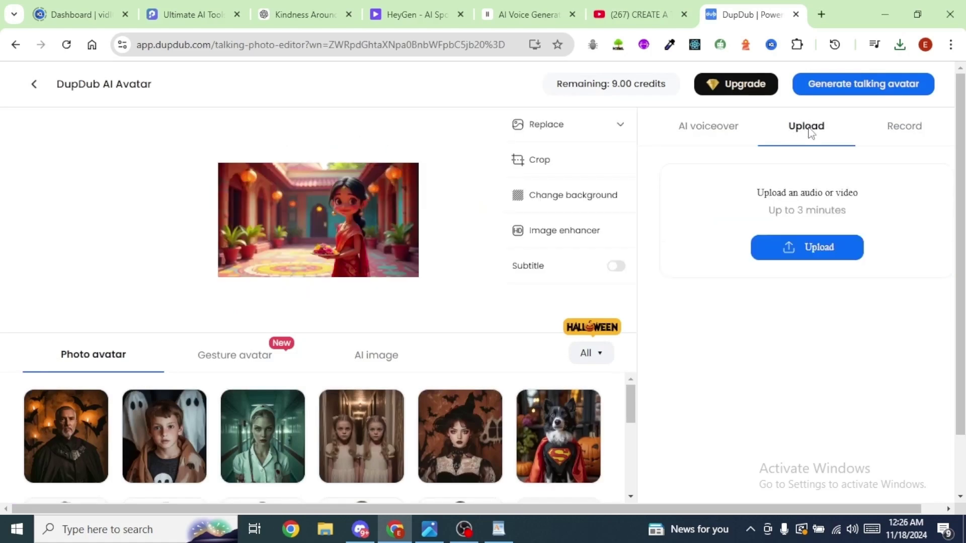
left_click(840, 247)
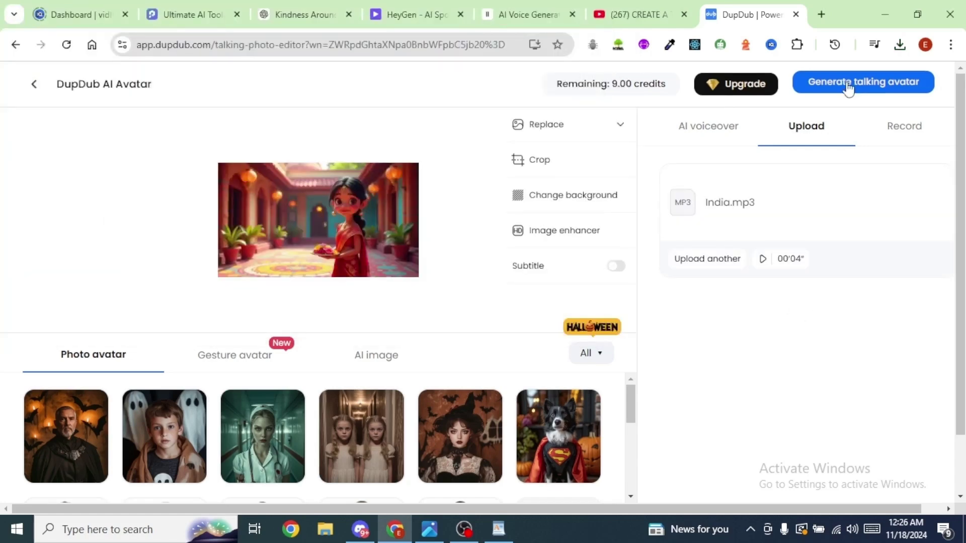
left_click(855, 88)
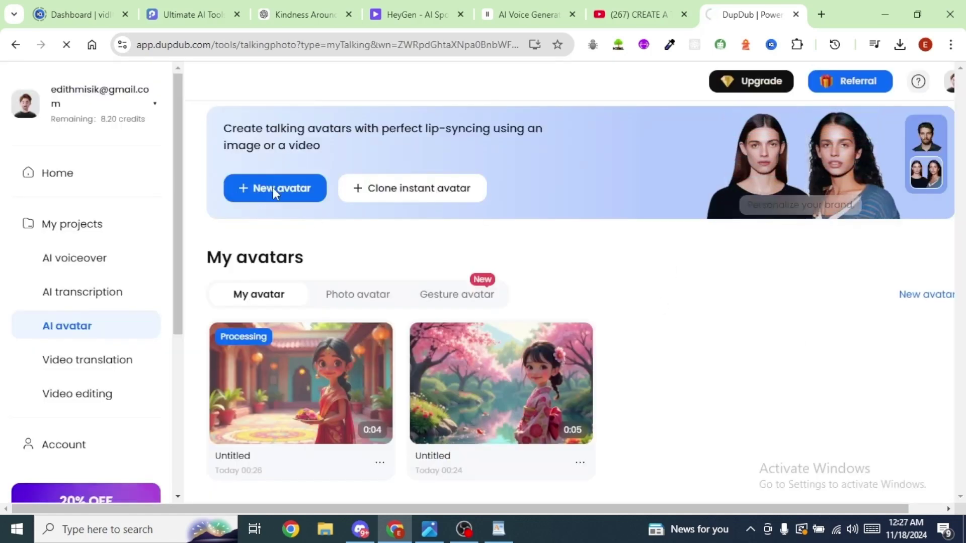
- Create a new avatar from the Chinese girl's picture, upload China.mp3 as its audio and generate the talking avatar
left_click(272, 188)
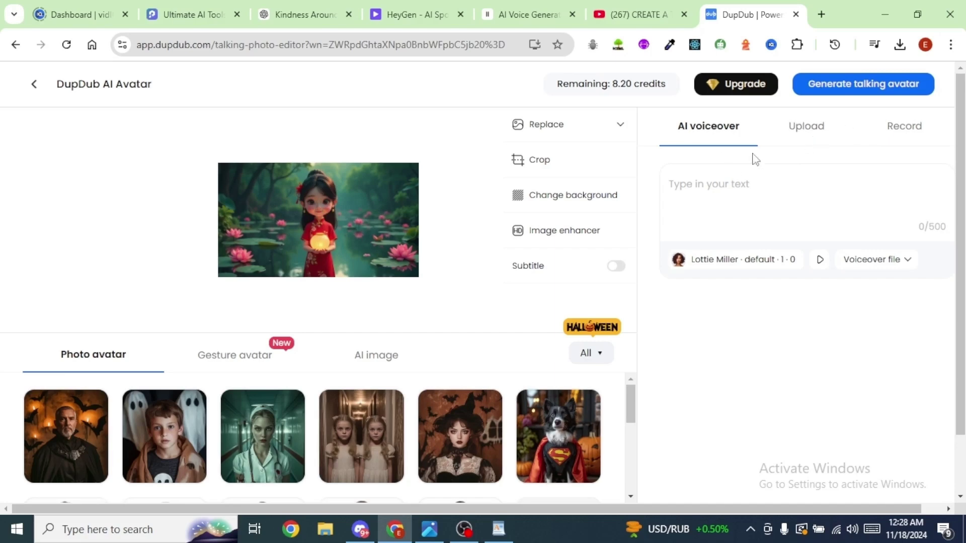
left_click(809, 128)
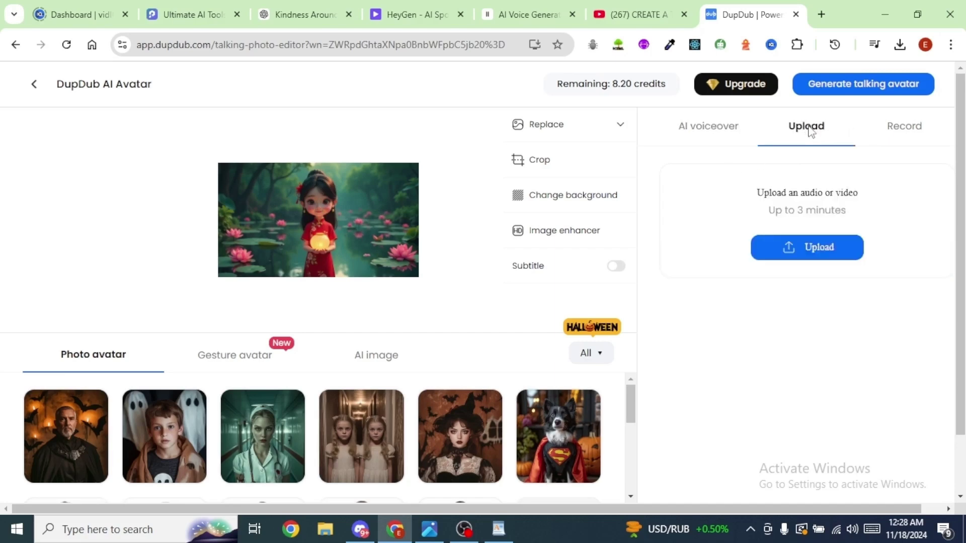
left_click(820, 244)
left_click(543, 296)
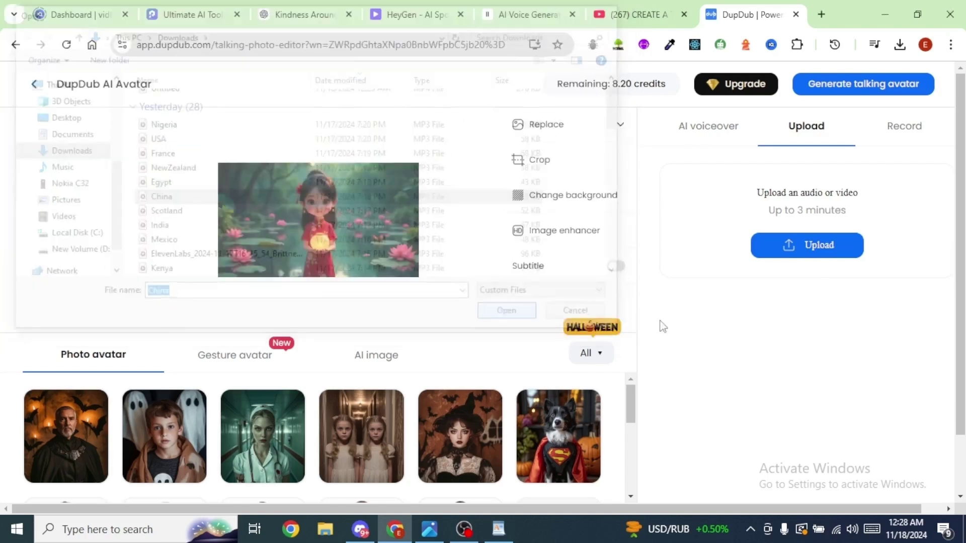
left_click(848, 86)
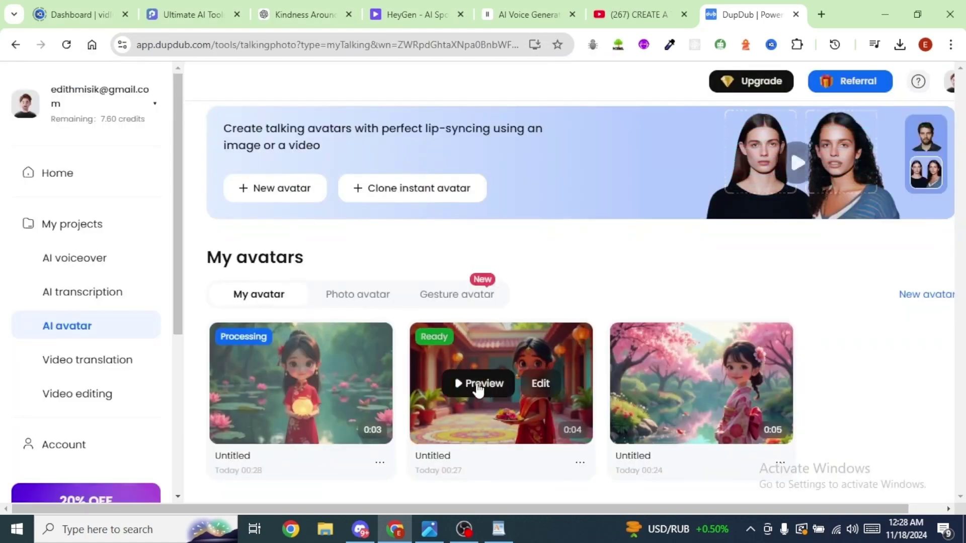
- Play the finished Indian girl avatar and download its video
left_click(478, 387)
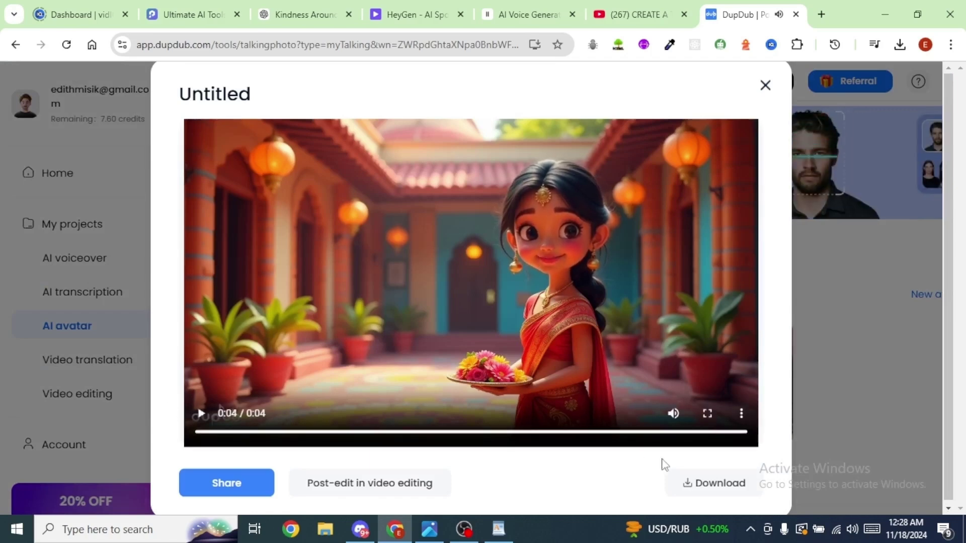
left_click(707, 486)
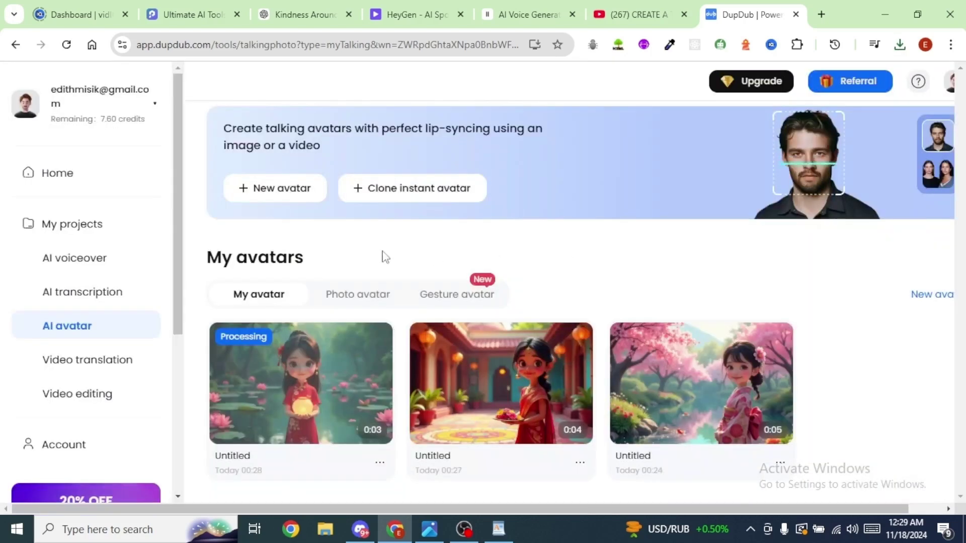
- Create a new avatar from the French boy's picture, upload France.mp3 as its audio and generate the talking avatar
left_click(276, 192)
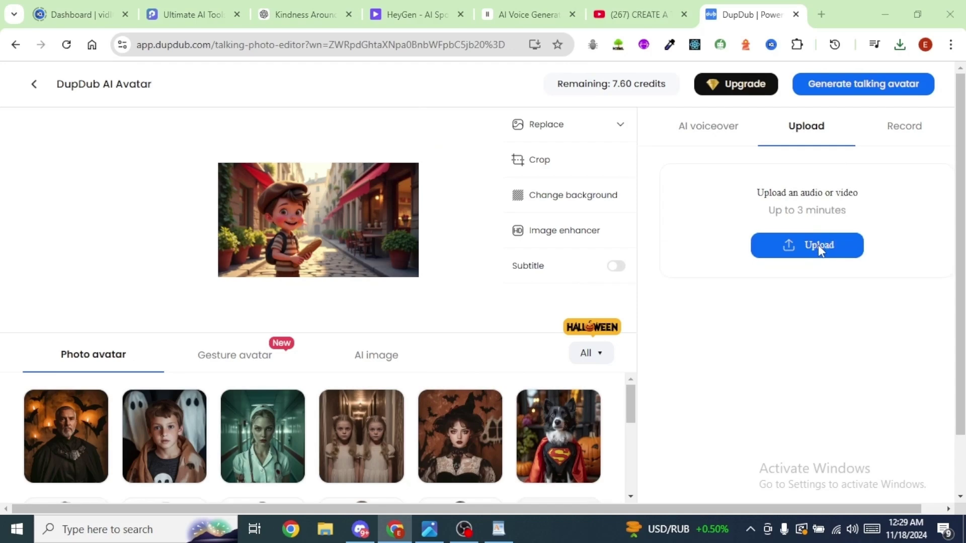
left_click(818, 246)
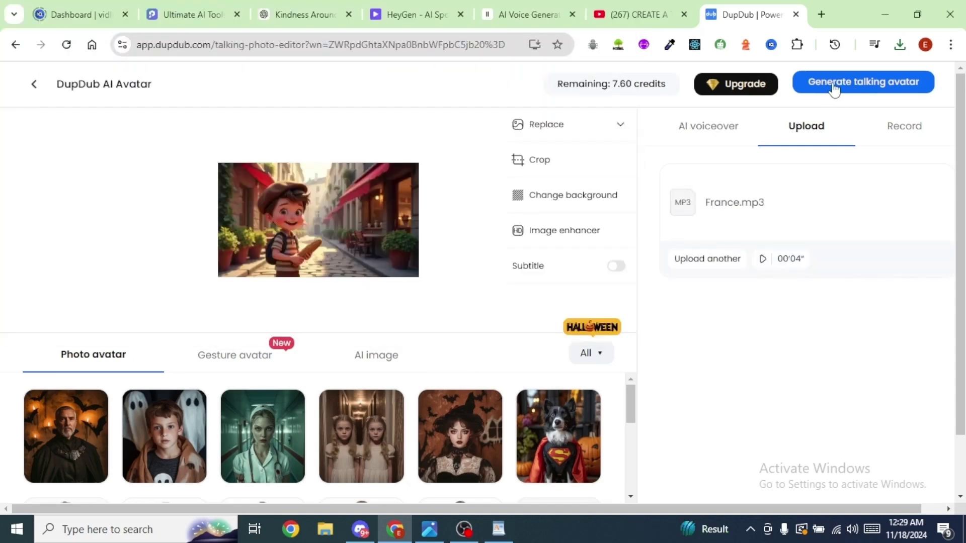
left_click(850, 82)
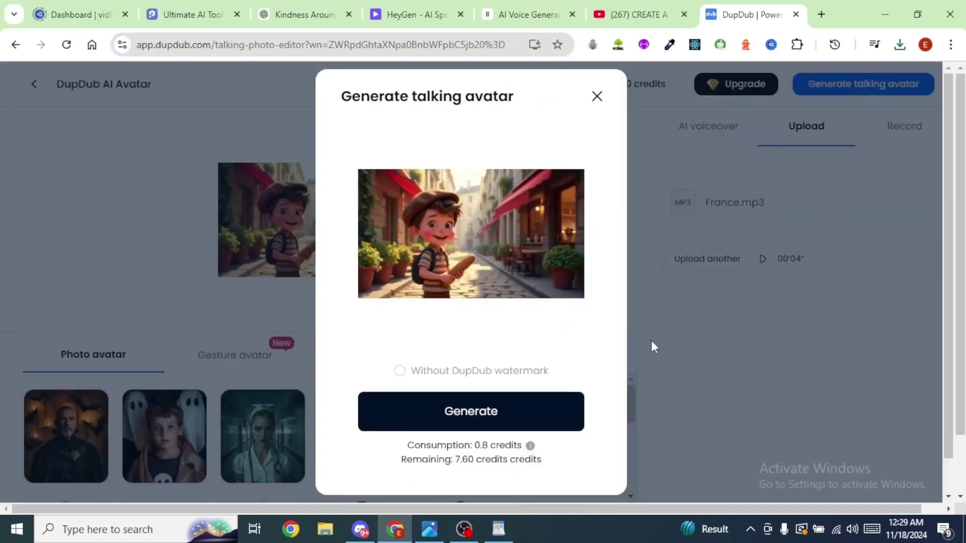
left_click(473, 412)
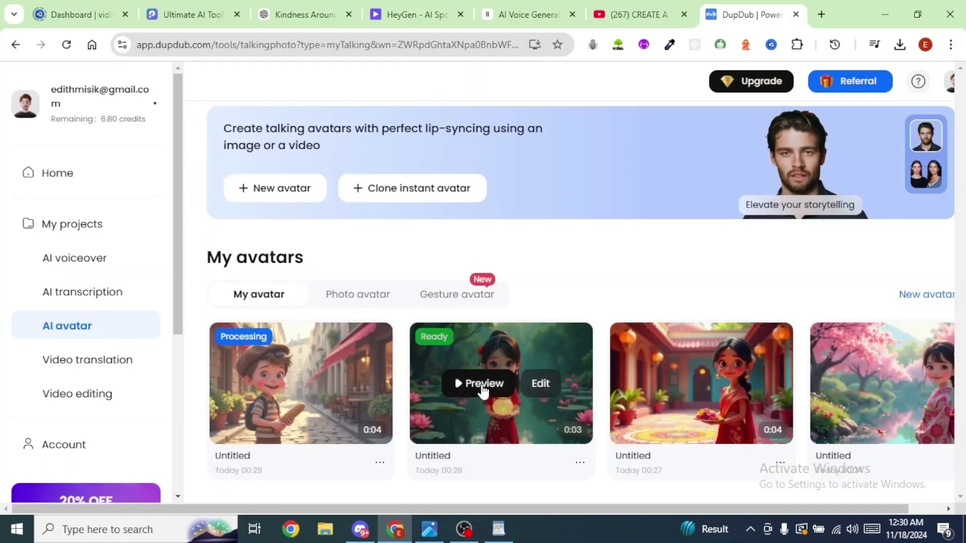
- Play the finished Chinese girl avatar, download its video and close the avatar preview
left_click(475, 385)
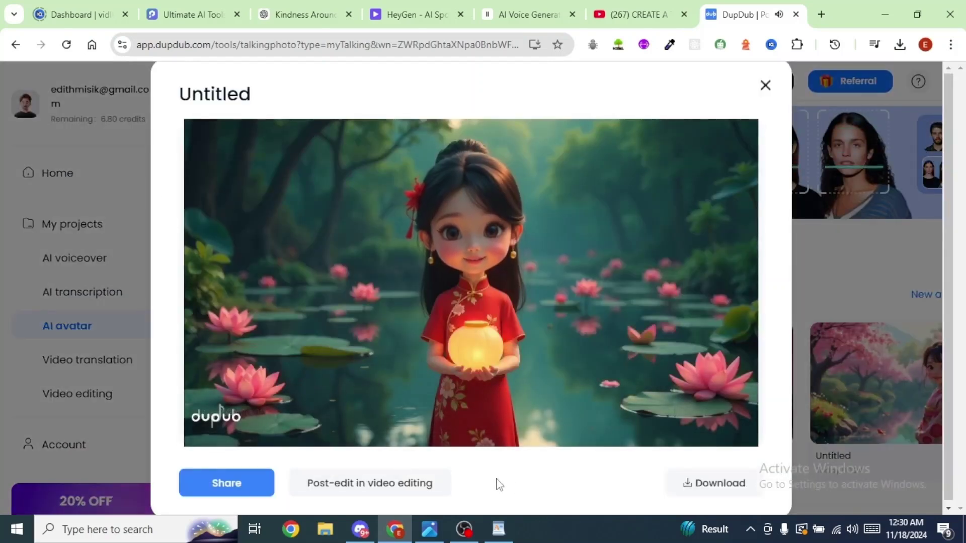
left_click(710, 488)
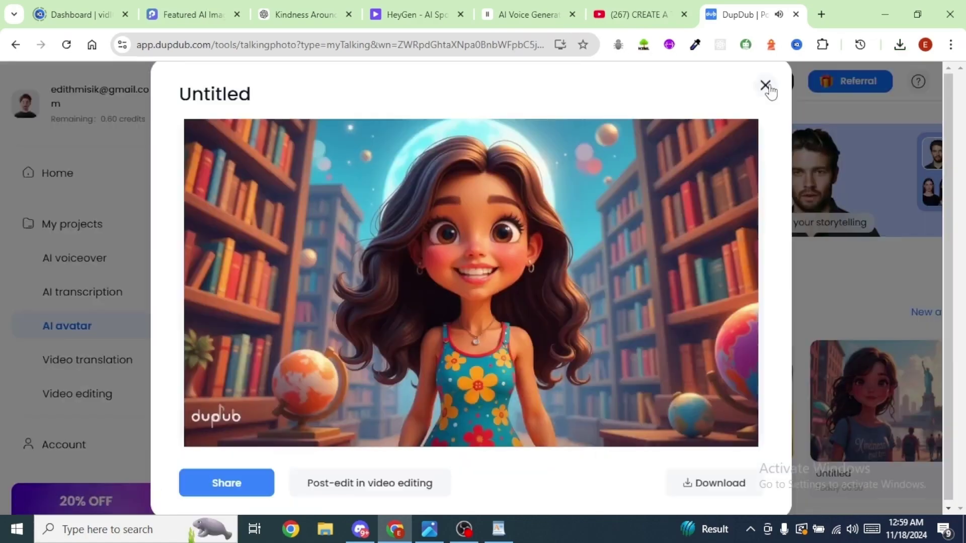
left_click(765, 86)
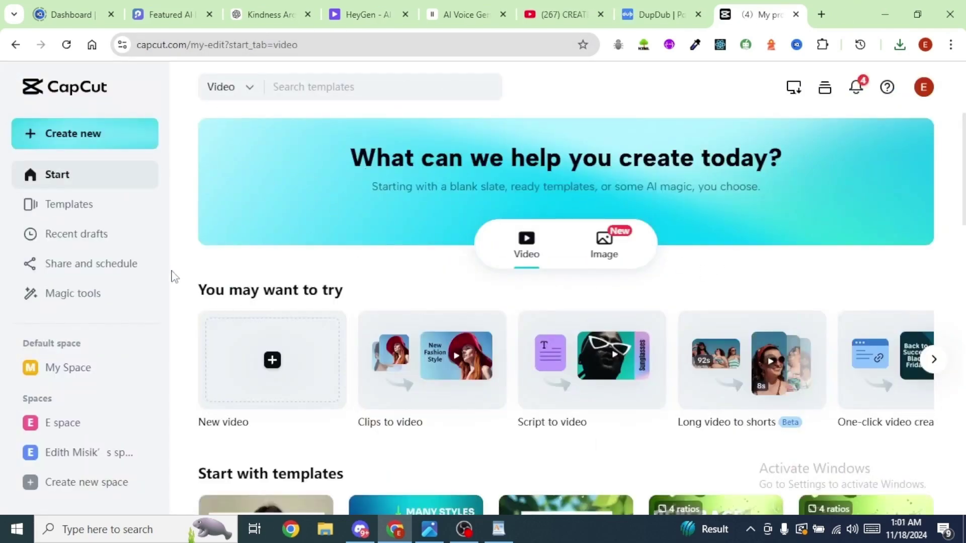
- In CapCut, create a new 16:9 video and upload the downloaded avatar clips from the Downloads folder
left_click(86, 139)
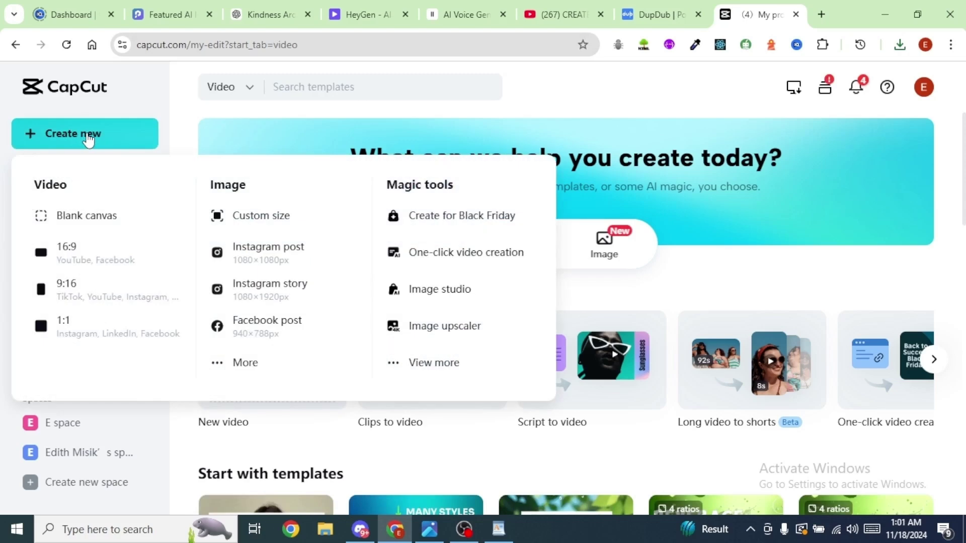
left_click(84, 262)
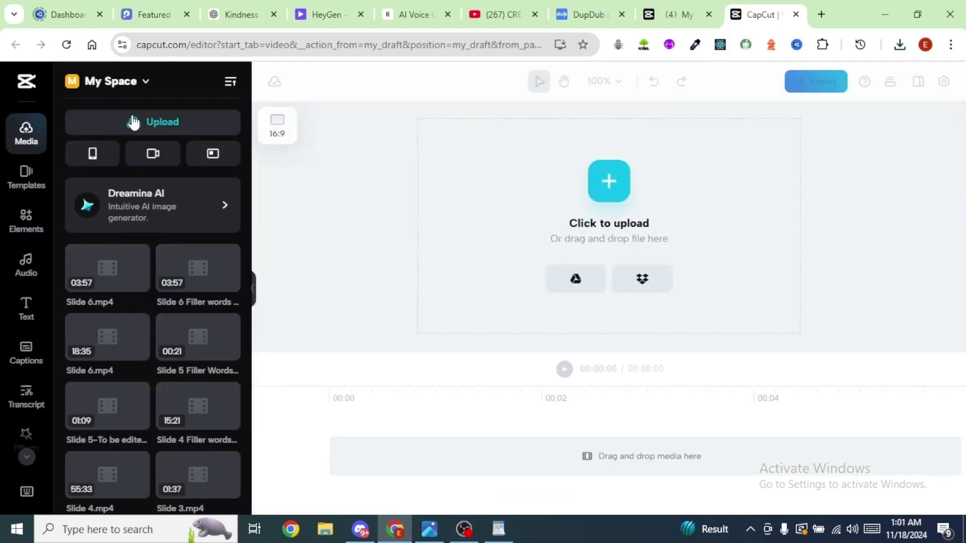
left_click(133, 122)
left_click(133, 159)
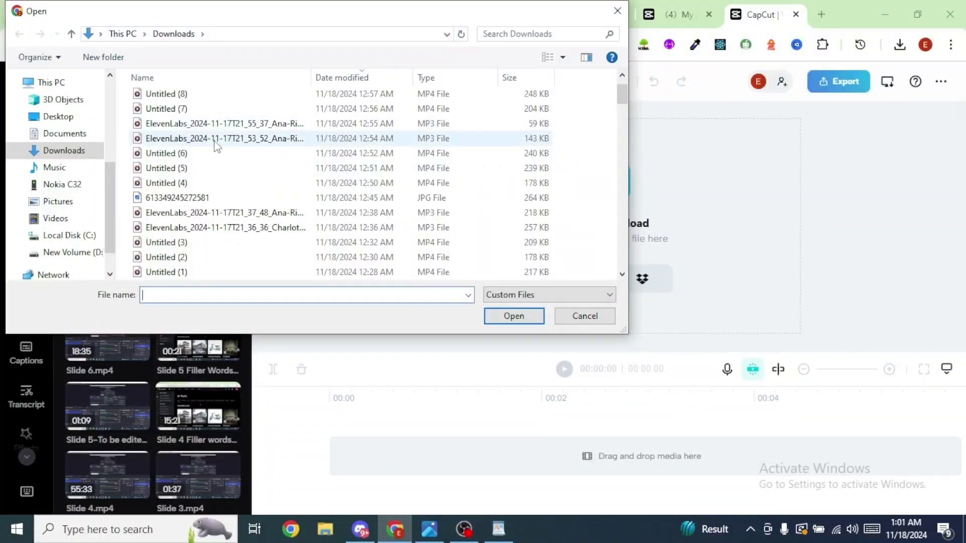
scroll(232, 167, "down", 1)
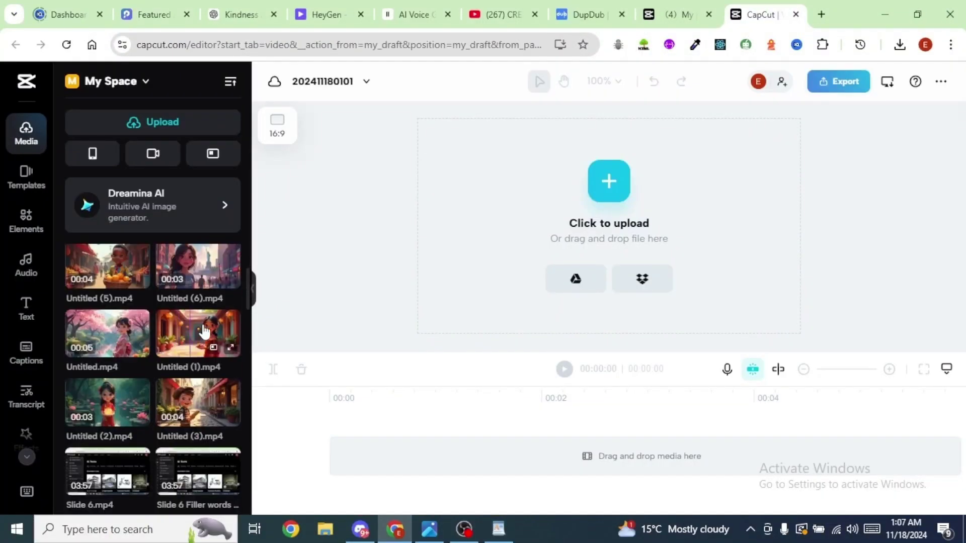
- Place the library girl's clip Untitled (8).mp4 at the start of the timeline
scroll(188, 317, "down", 3)
scroll(183, 361, "up", 5)
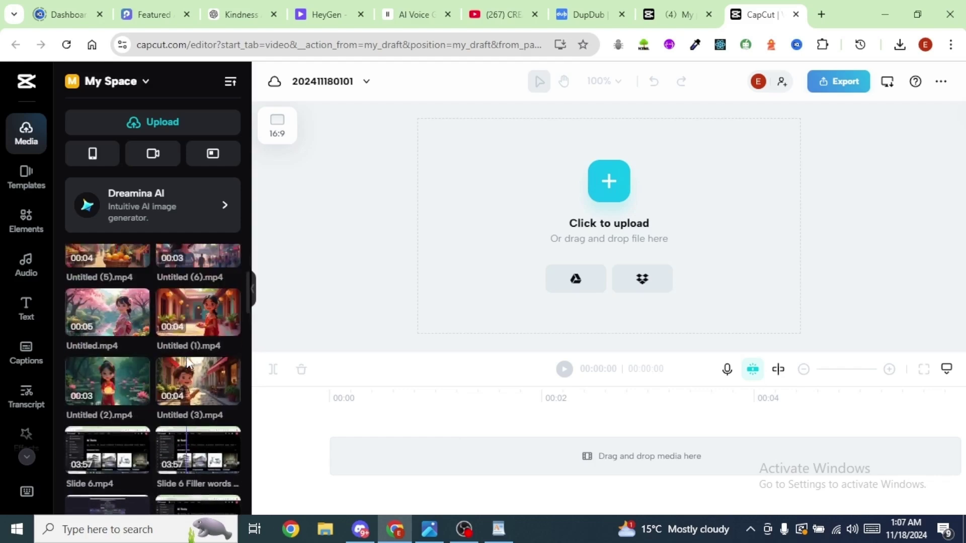
left_click_drag(198, 266, 355, 465)
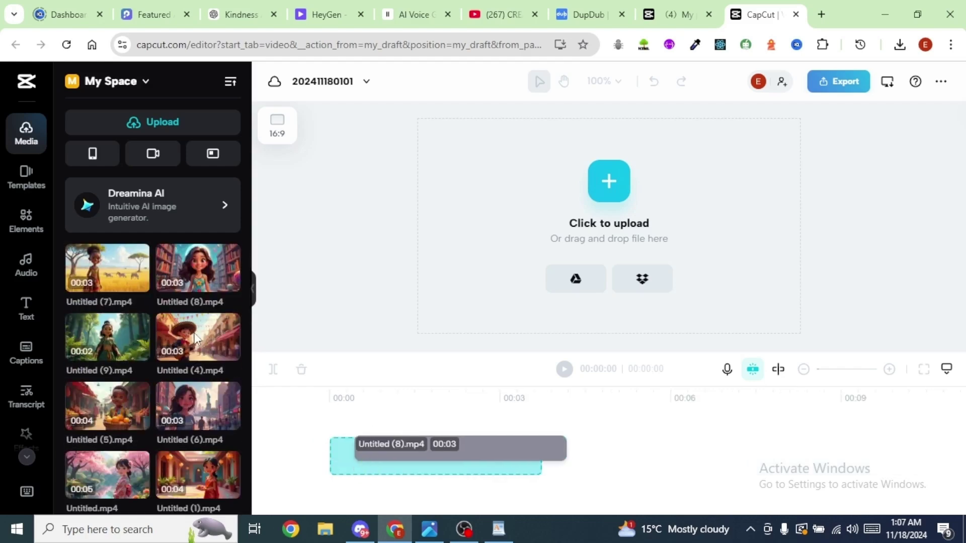
- Add the French boy's clip Untitled (3).mp4 after the intro clip, followed by the other country clips and the library girl's closing clip
scroll(196, 339, "down", 3)
key("space")
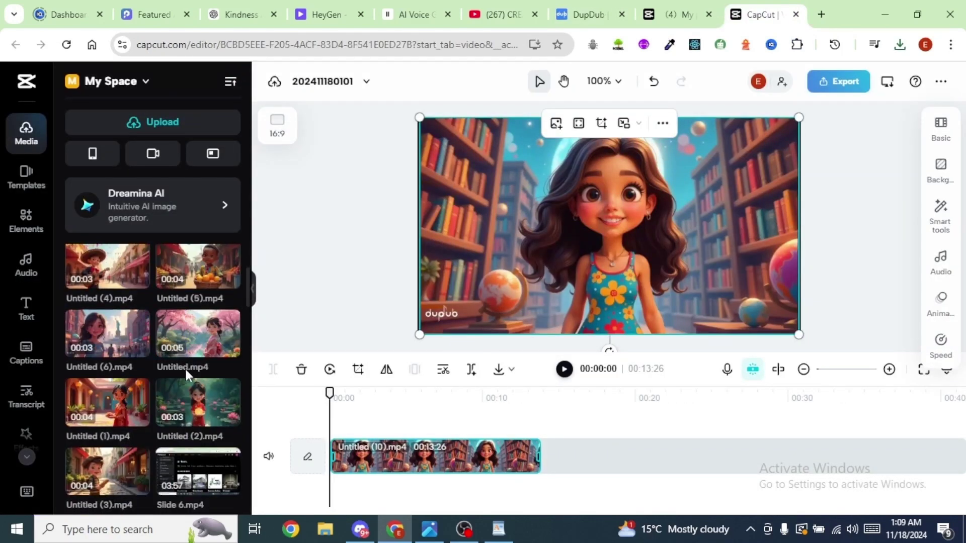
scroll(185, 368, "down", 3)
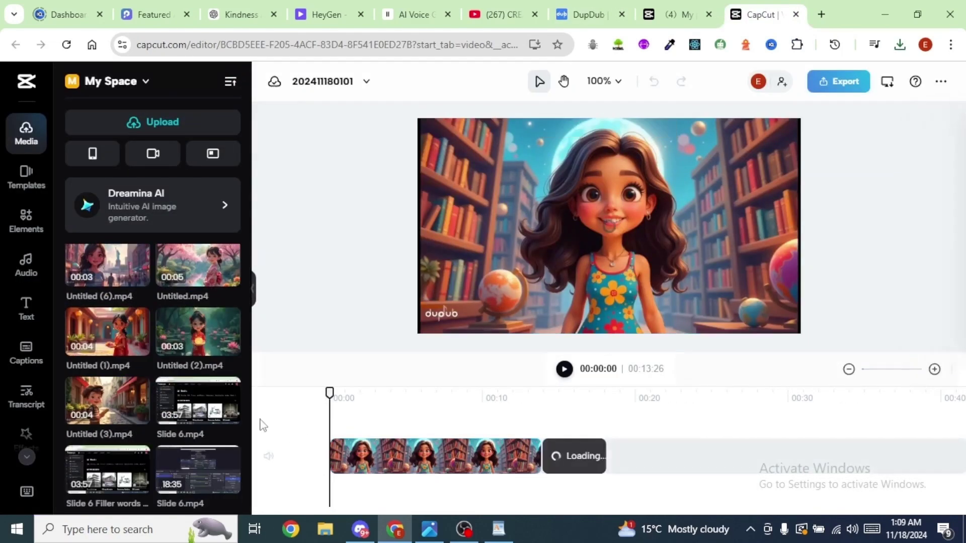
left_click_drag(262, 425, 634, 458)
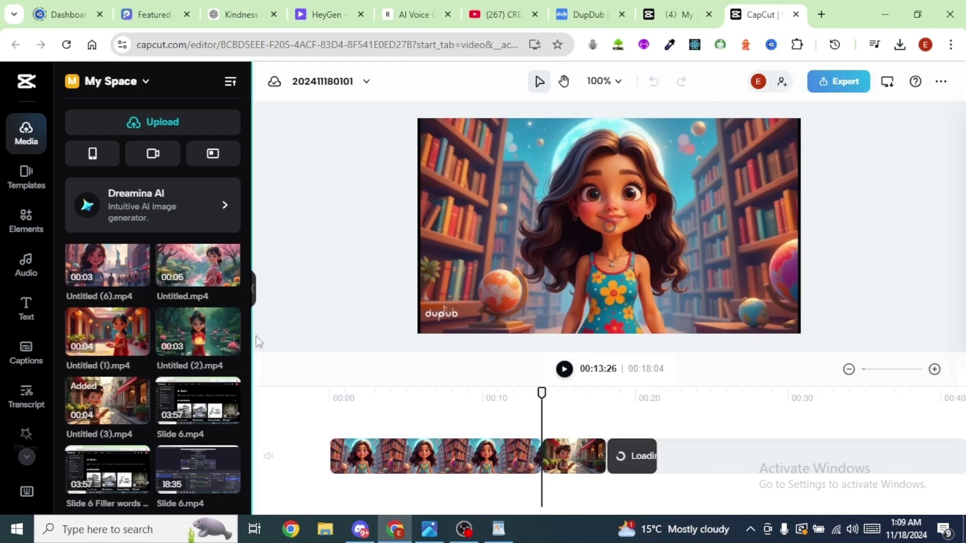
left_click_drag(543, 411, 796, 473)
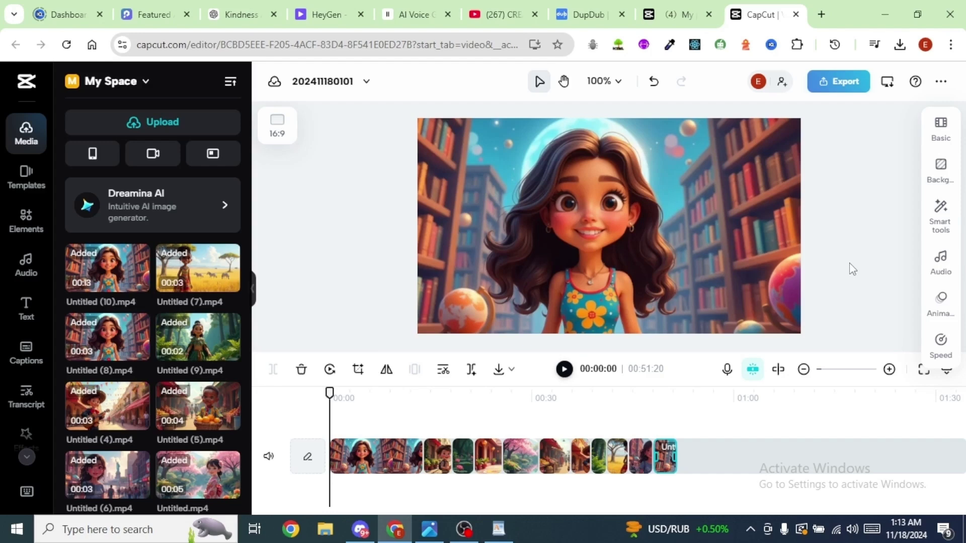
- Play back the assembled sequence and move the Indian girl's clip directly after the intro clip
left_click(563, 370)
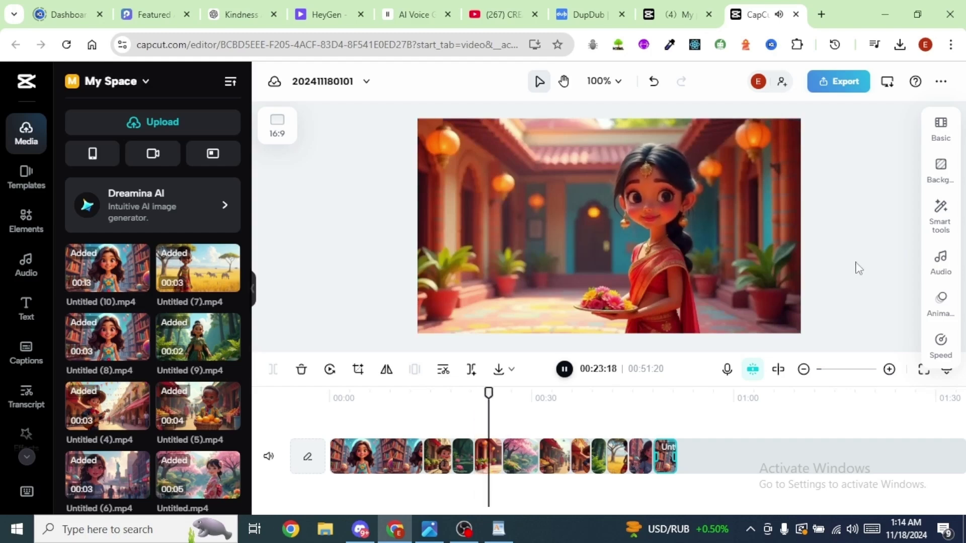
key("ctrl+z")
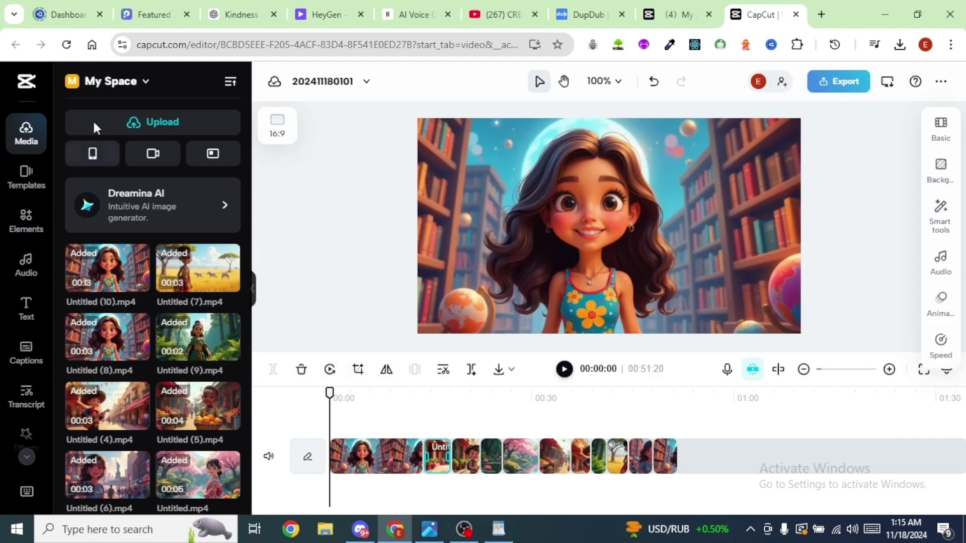
- Add Trending transitions between the clips on the timeline
scroll(26, 322, "down", 1)
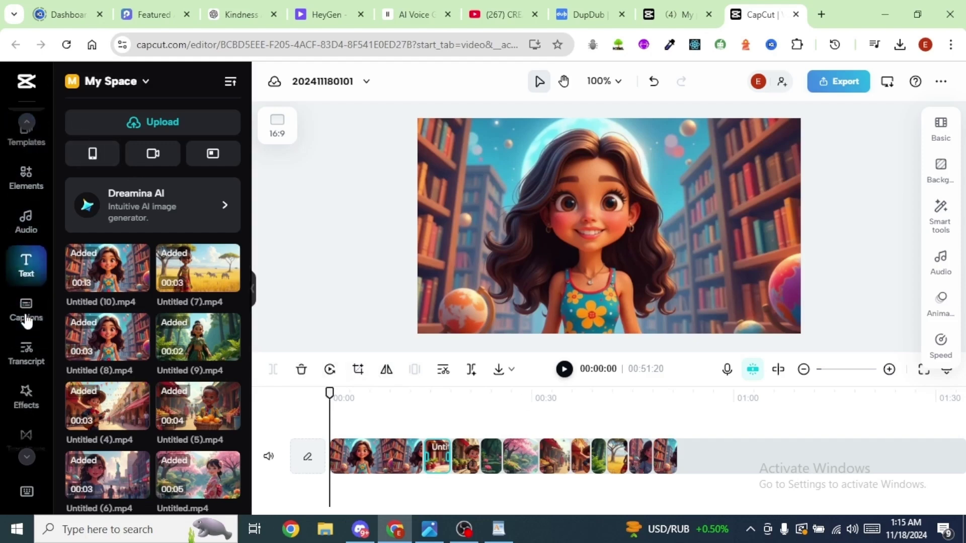
scroll(26, 321, "down", 2)
left_click(26, 339)
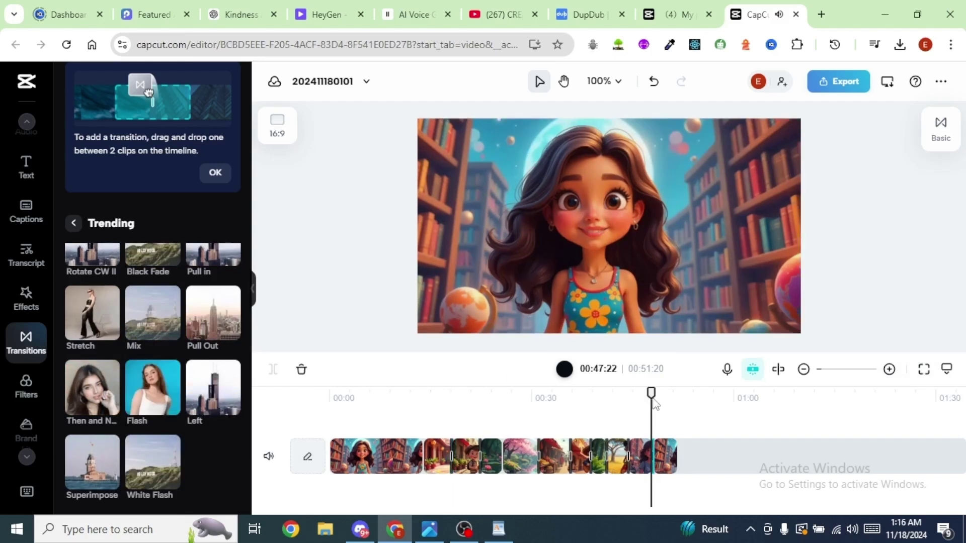
- Add a Trending video effect near the end of the closing clip and play back the ending
left_click(26, 299)
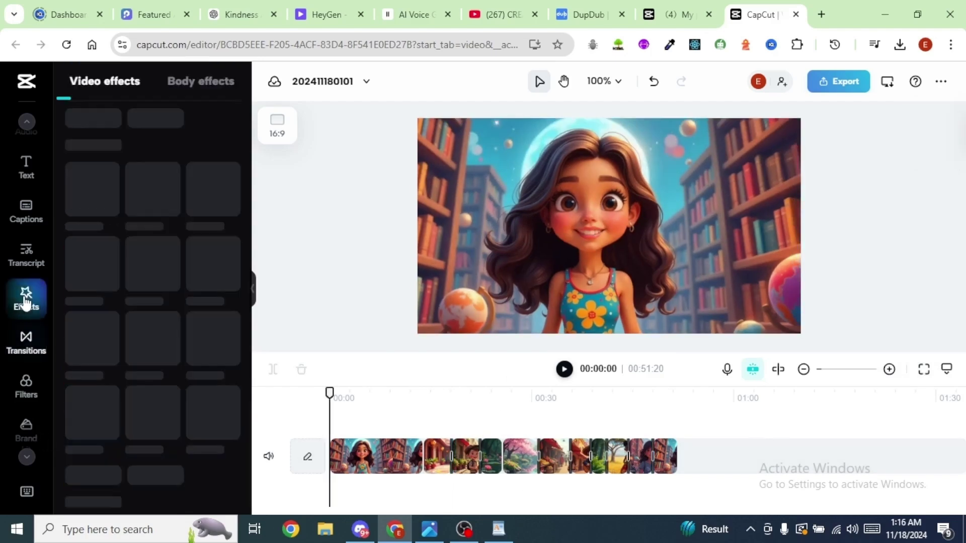
left_click(564, 369)
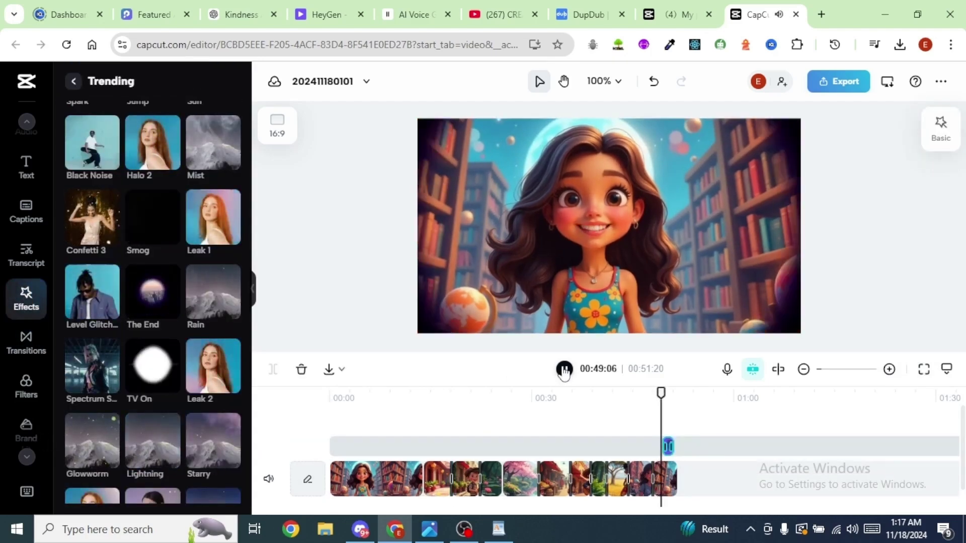
left_click(564, 370)
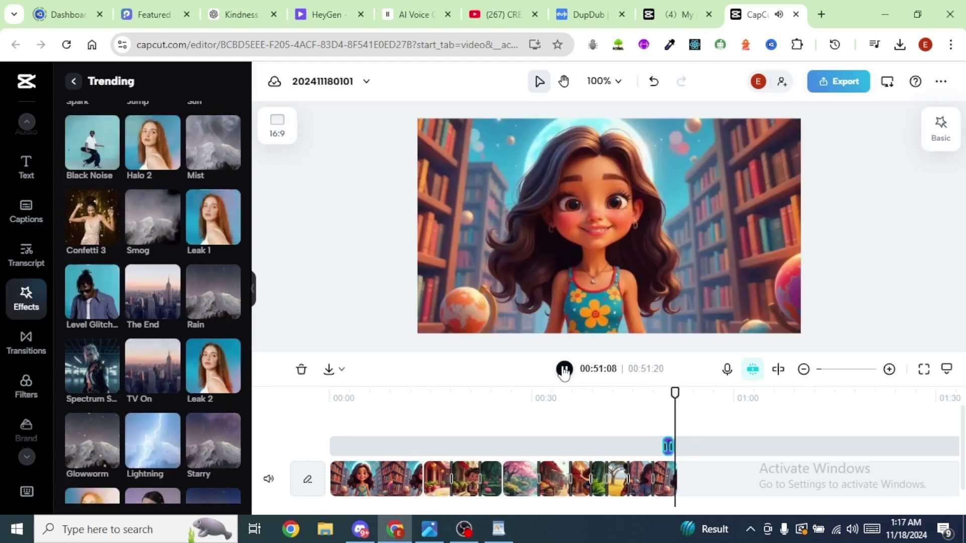
scroll(539, 447, "up", 3)
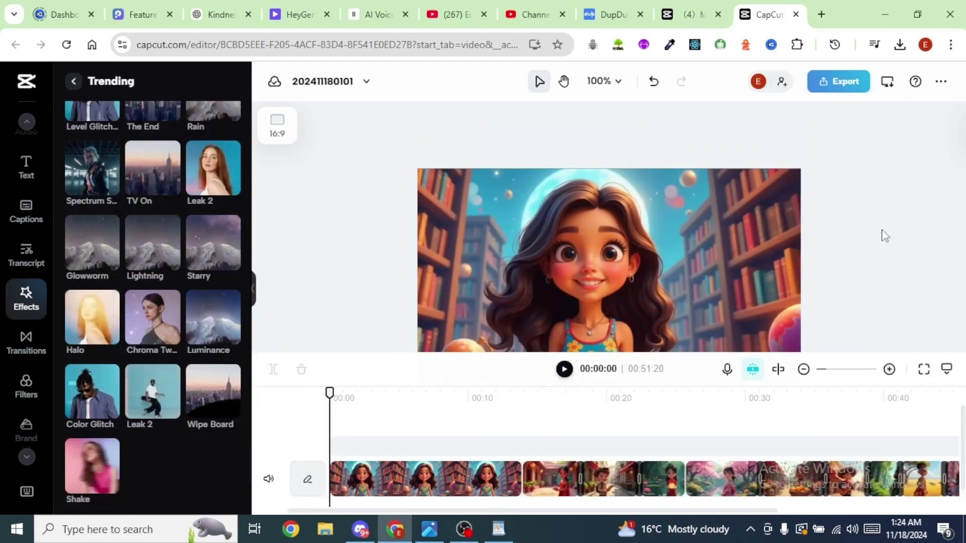
- Switch to YouTube Studio and open its Audio library
left_click(528, 14)
left_click(135, 345)
scroll(141, 352, "down", 1)
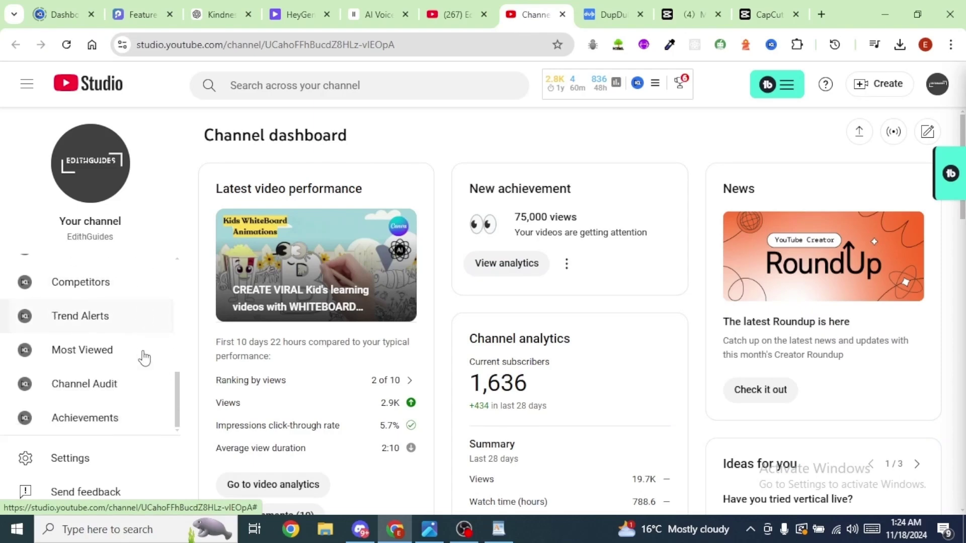
scroll(131, 392, "up", 3)
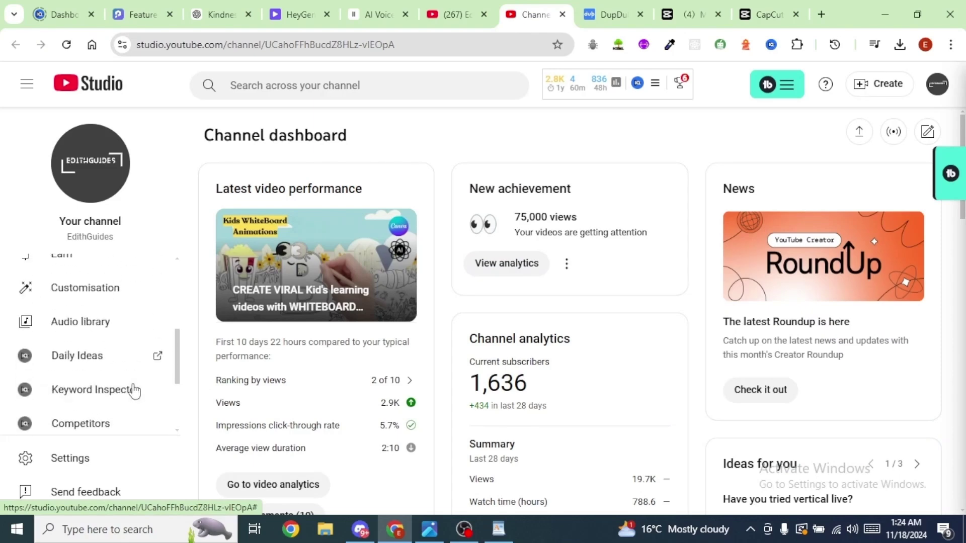
left_click(87, 325)
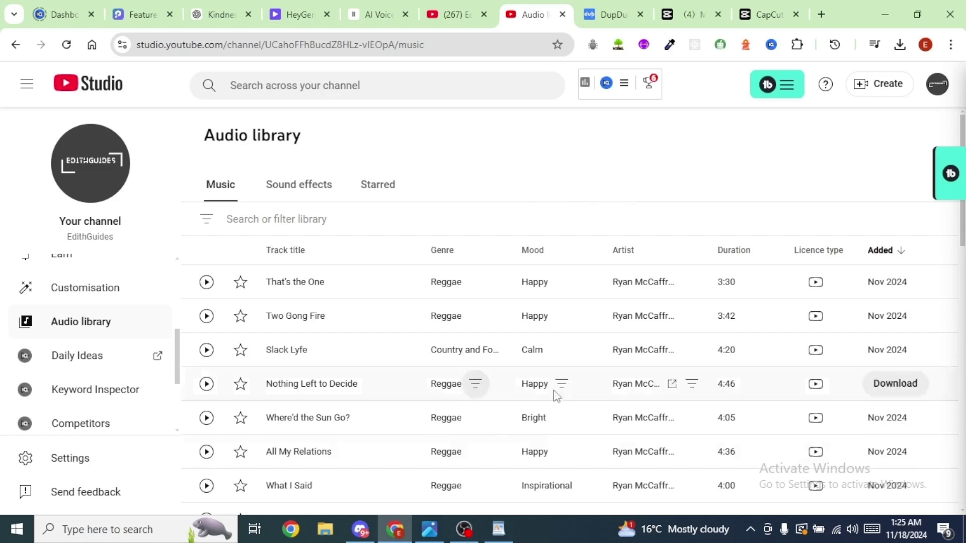
- Preview the happy country track Mi Canton in the music list and download it
scroll(895, 332, "down", 8)
left_click(900, 371)
left_click(901, 372)
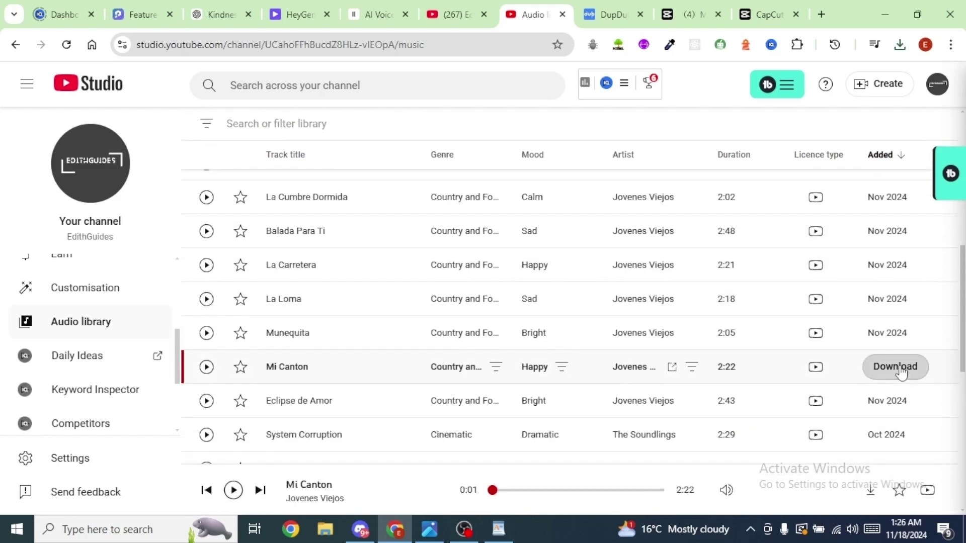
- Switch to CapCut and upload the La Carretera and Mi Canton MP3 files from Downloads to the project media
left_click(765, 15)
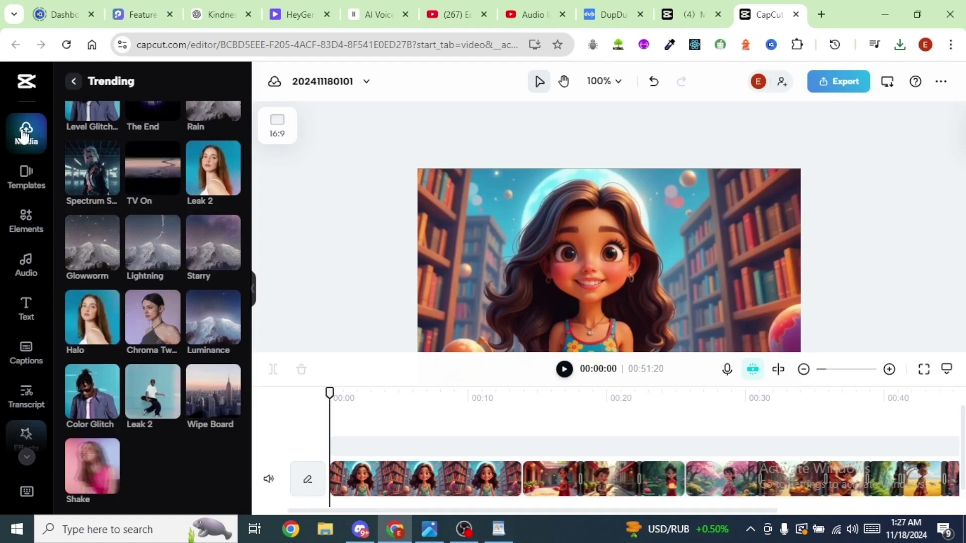
left_click(24, 134)
mouse_move(146, 125)
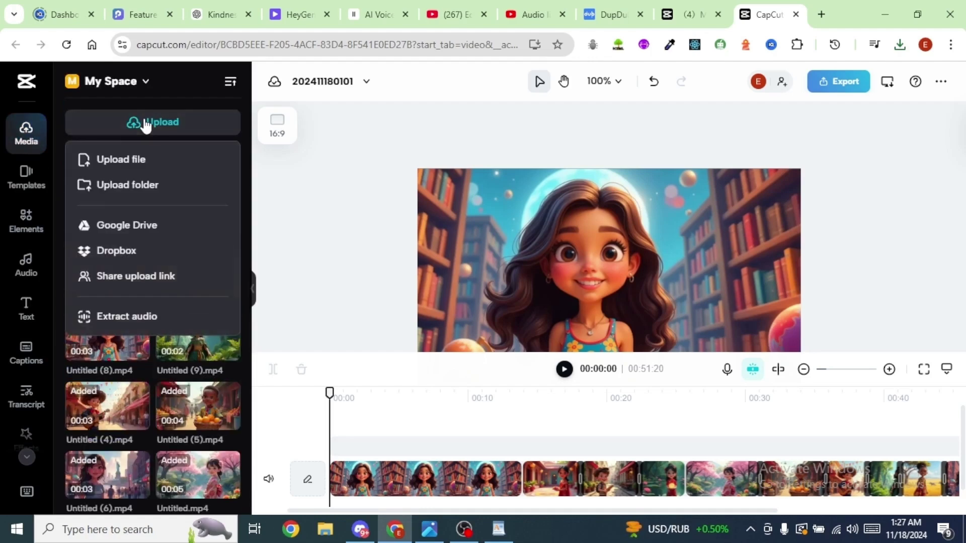
left_click(115, 160)
left_click(202, 133)
double_click(201, 134)
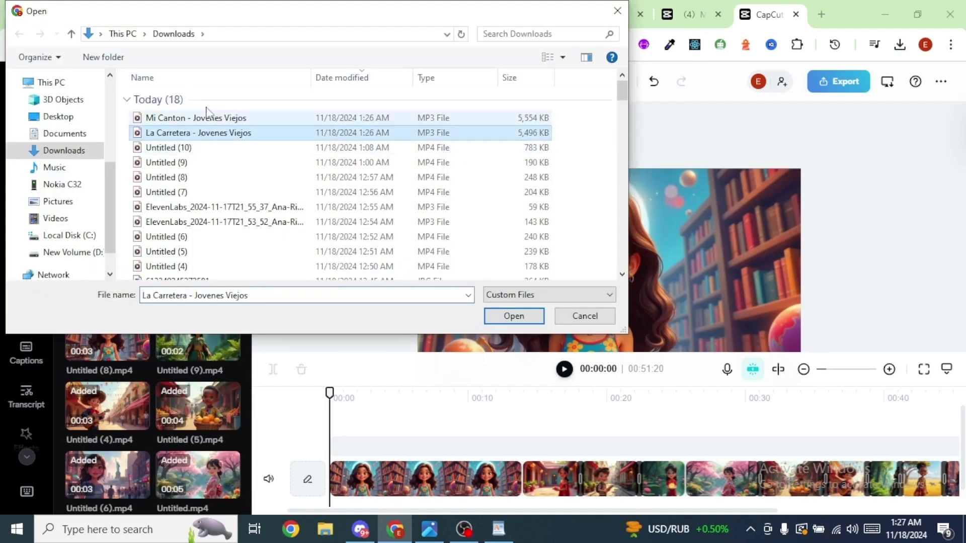
- Place the La Carretera track under the clips from the timeline's start with its volume at -23 dB, and play back the video
left_click_drag(328, 486, 359, 475)
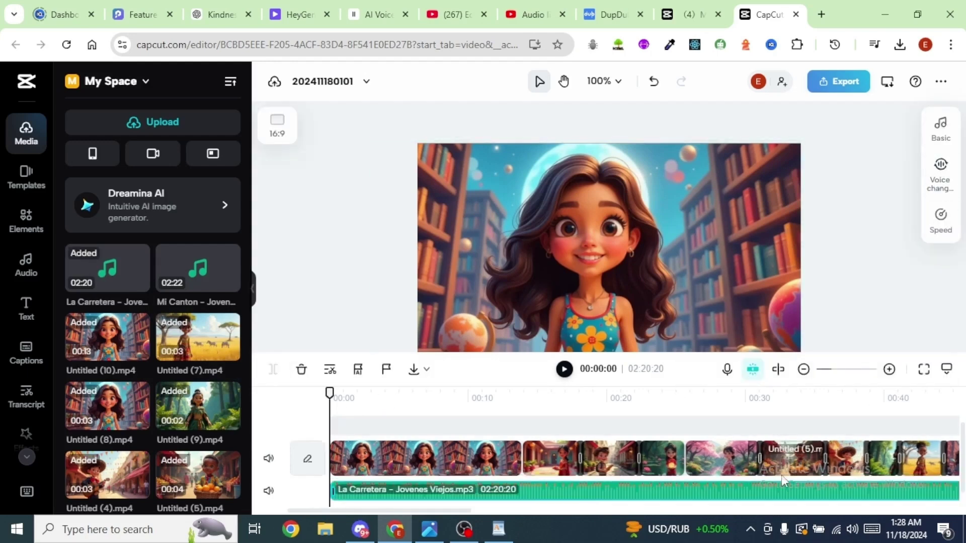
left_click(940, 131)
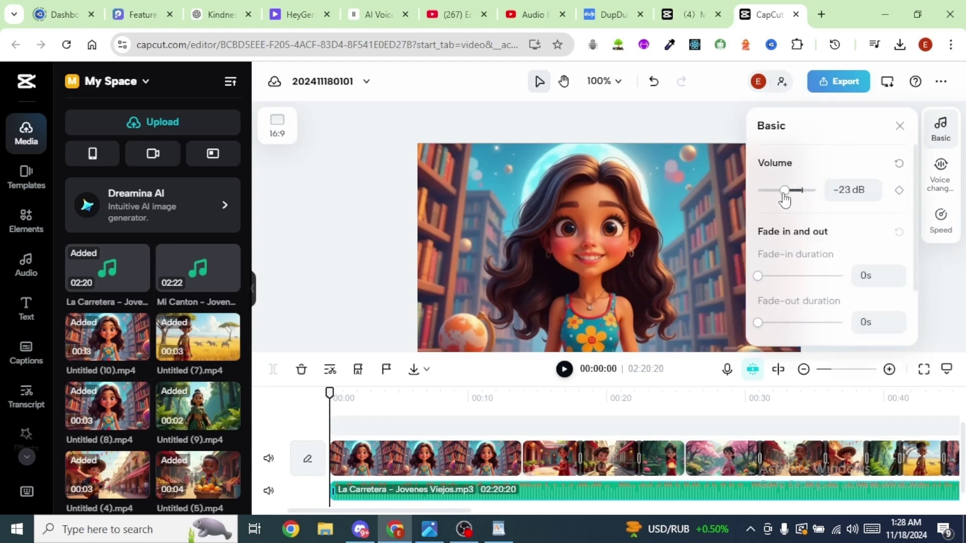
left_click(900, 128)
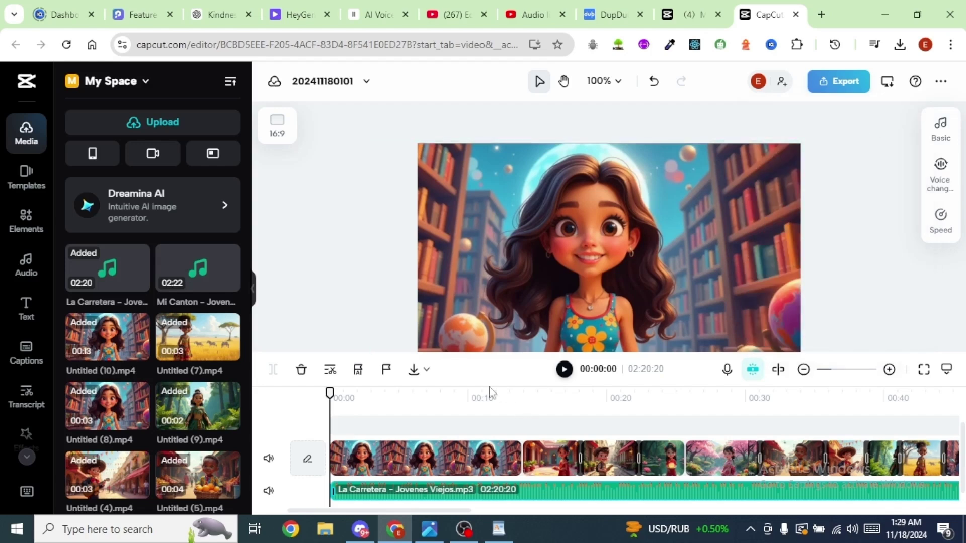
left_click(564, 370)
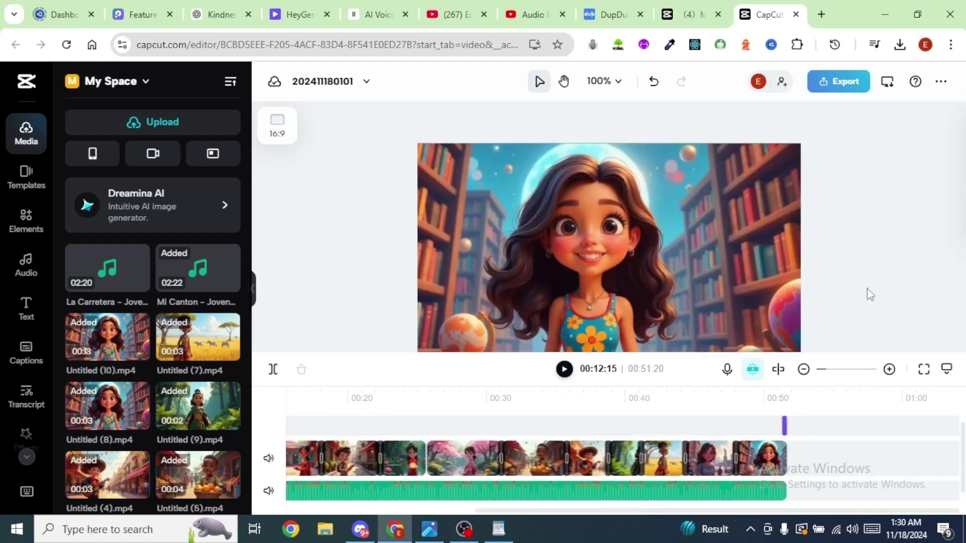
- Export the video under the name Talking Avatars as a 1080p MP4 at 30fps with recommended quality
left_click(839, 87)
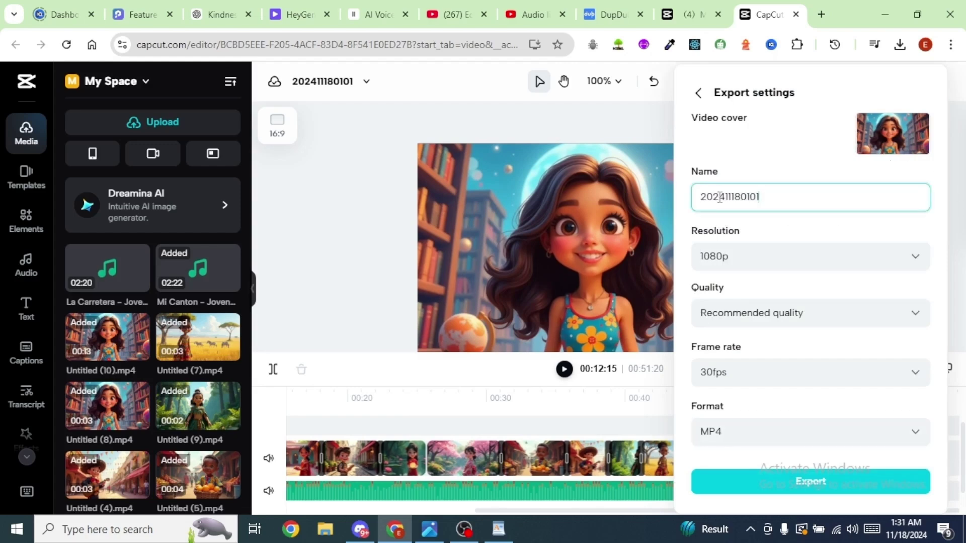
type("Talking Avatars")
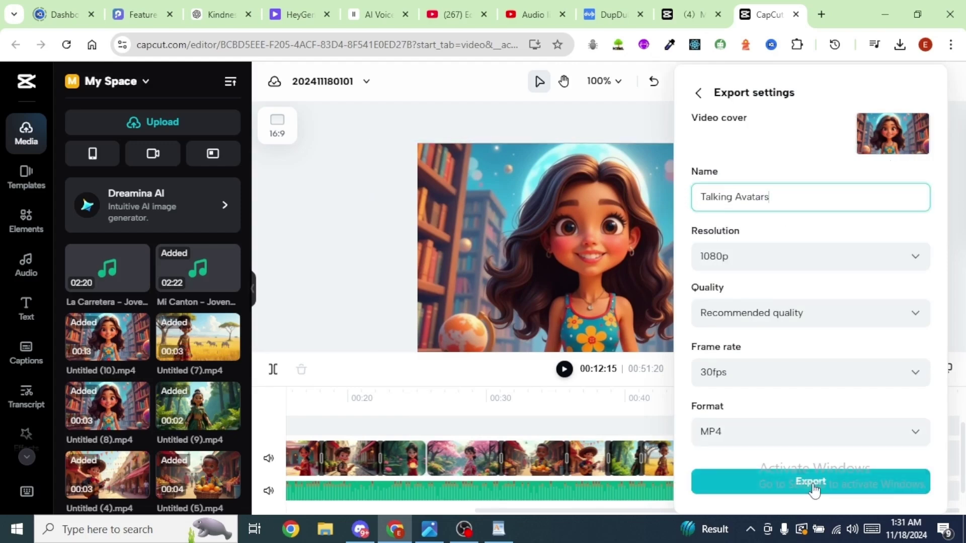
left_click(811, 483)
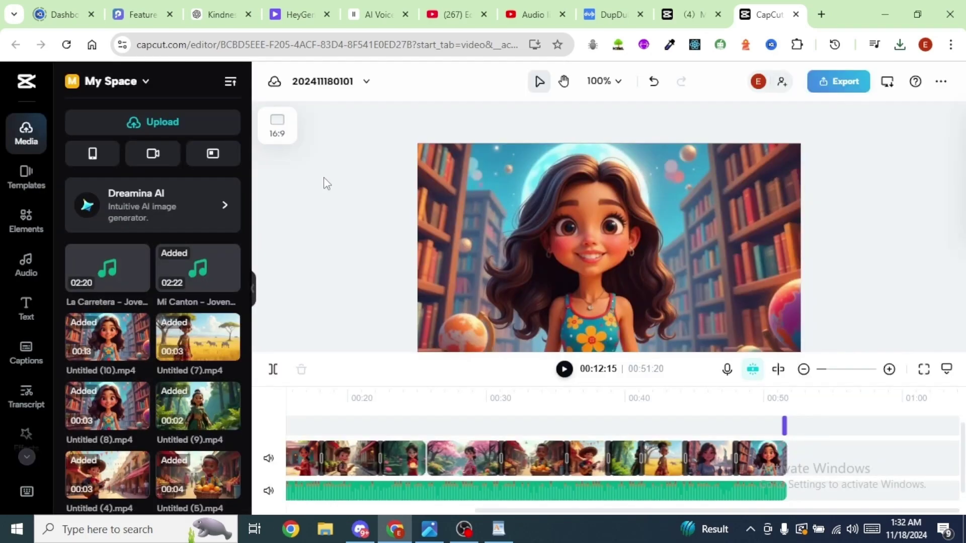